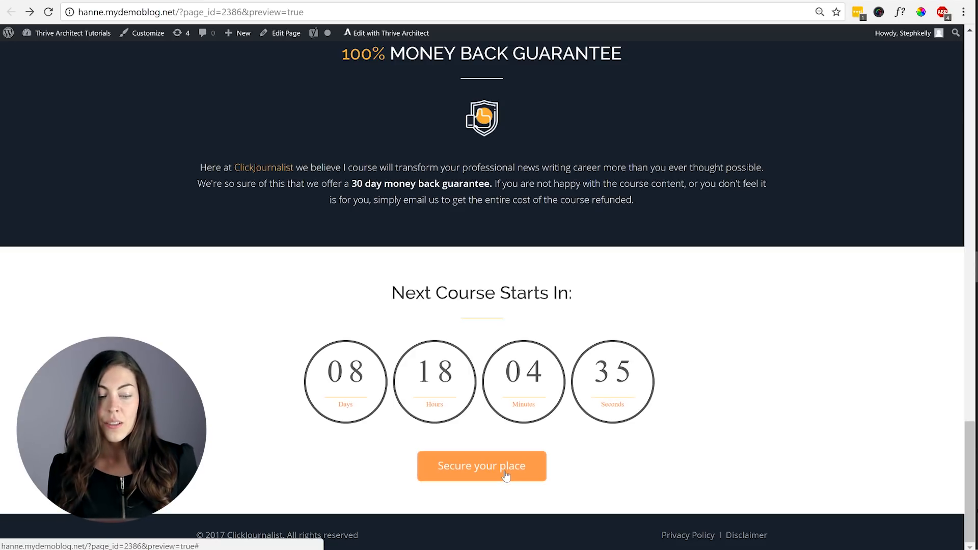
- Examine the finished pricing page from the pricing table through countdown, testimonials and guarantee, and test where its "Yes, sign me up!" link leads
{"action": "mouse_move", "coordinate": [177, 1]}
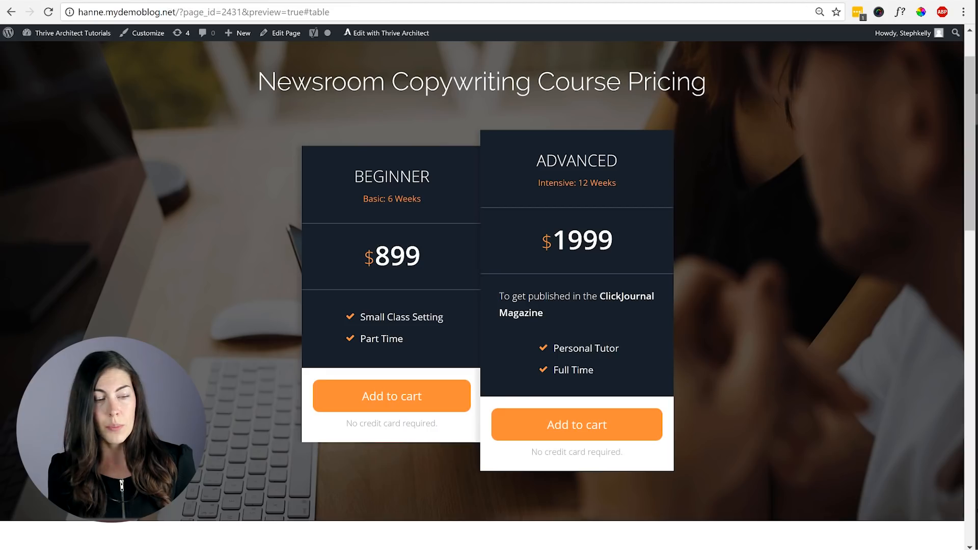
{"action": "scroll", "coordinate": [251, 306], "scroll_direction": "down", "scroll_amount": 1}
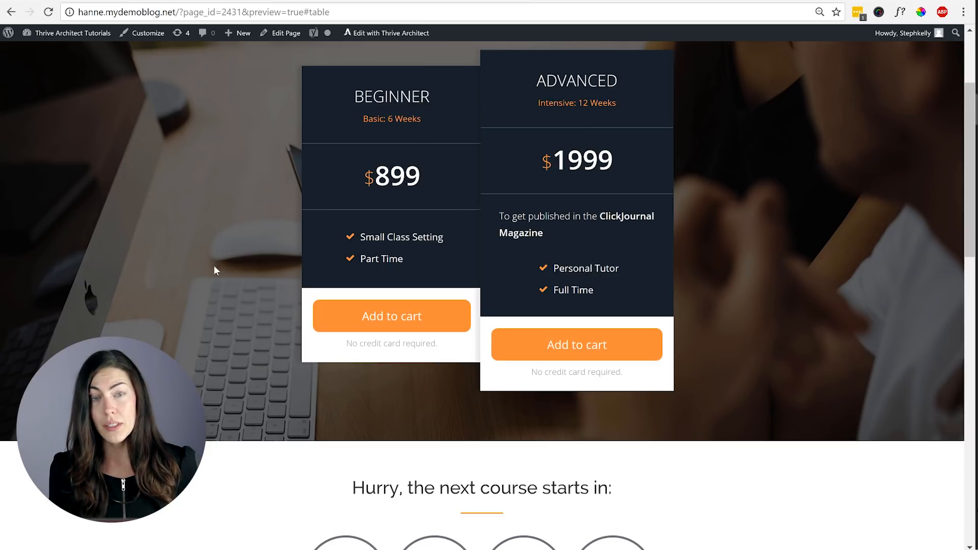
{"action": "scroll", "coordinate": [206, 276], "scroll_direction": "down", "scroll_amount": 5}
{"action": "scroll", "coordinate": [208, 281], "scroll_direction": "down", "scroll_amount": 5}
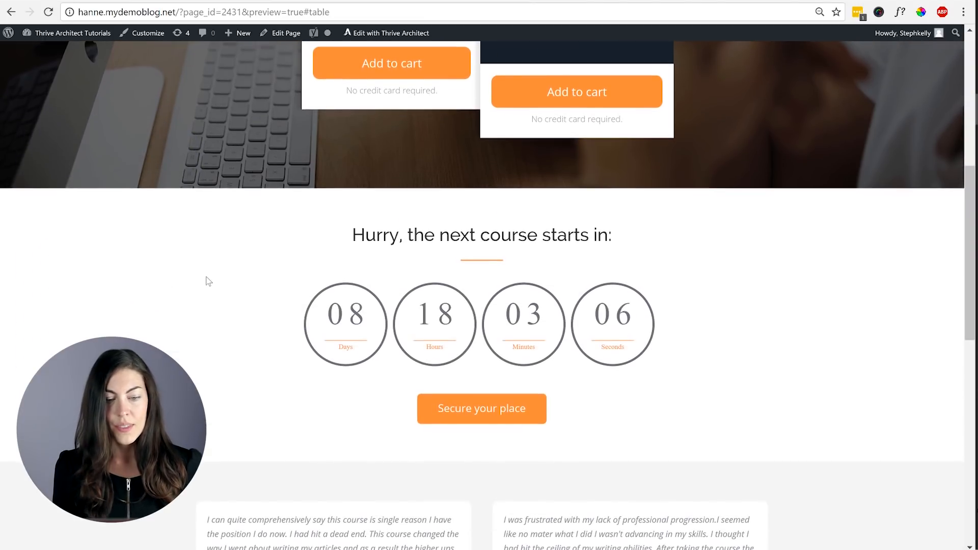
{"action": "scroll", "coordinate": [208, 281], "scroll_direction": "down", "scroll_amount": 5}
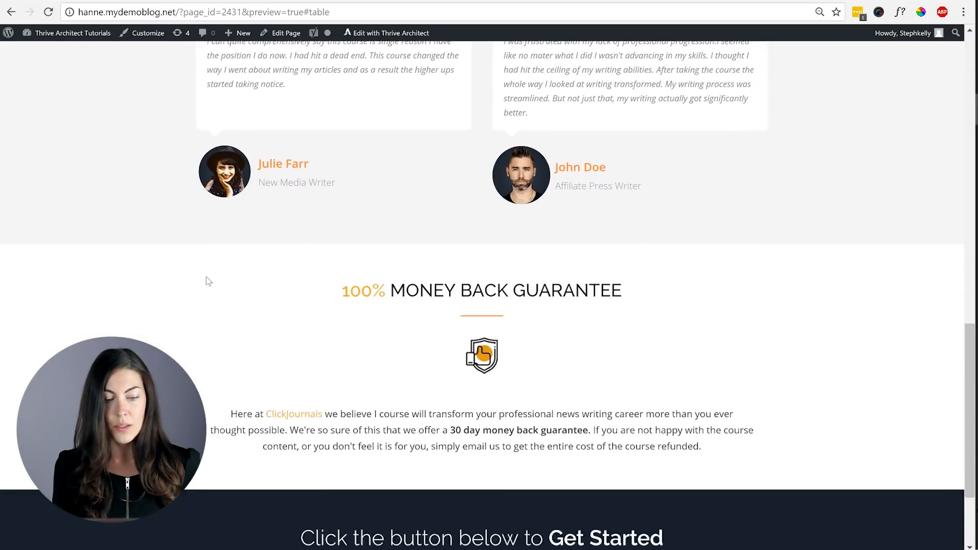
{"action": "scroll", "coordinate": [208, 281], "scroll_direction": "down", "scroll_amount": 1}
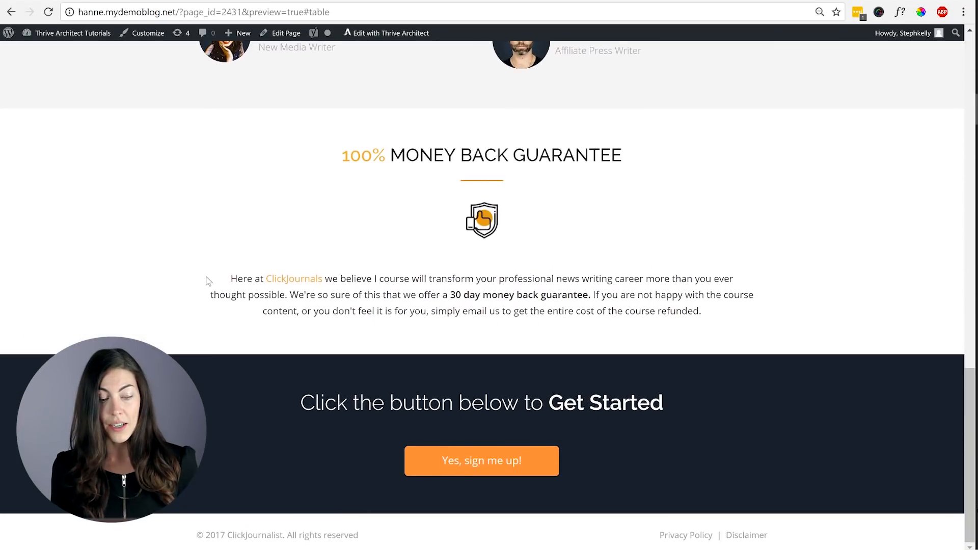
{"action": "left_click", "coordinate": [529, 472]}
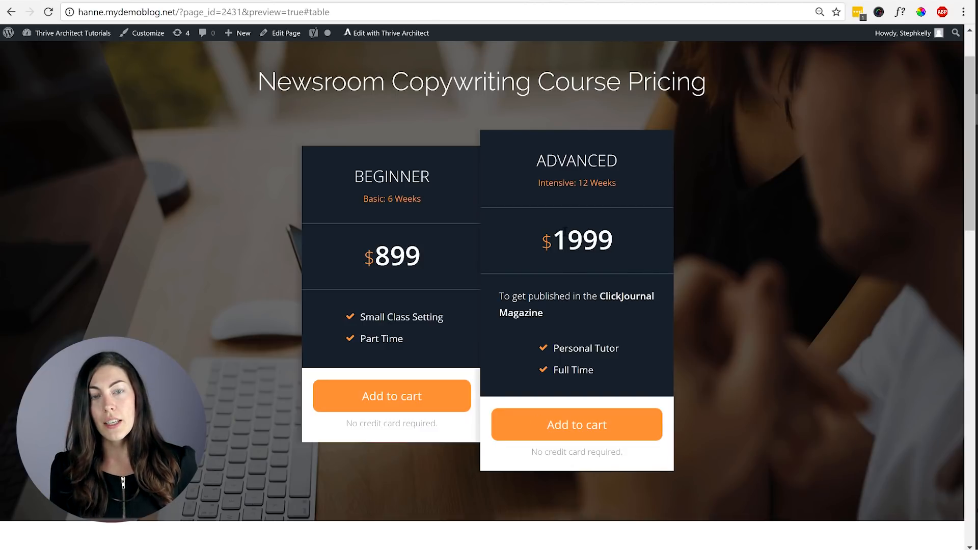
{"action": "scroll", "coordinate": [578, 132], "scroll_direction": "down", "scroll_amount": 15}
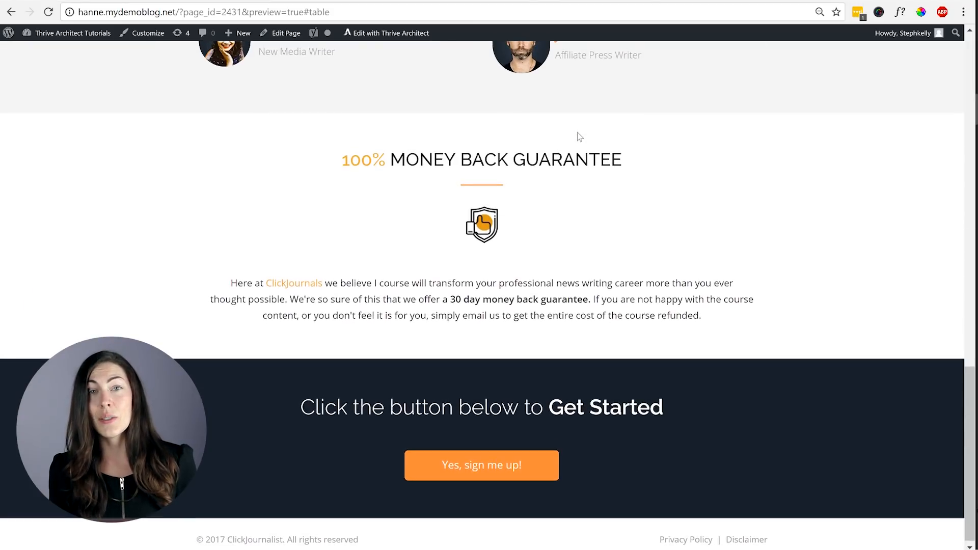
{"action": "left_click", "coordinate": [528, 465]}
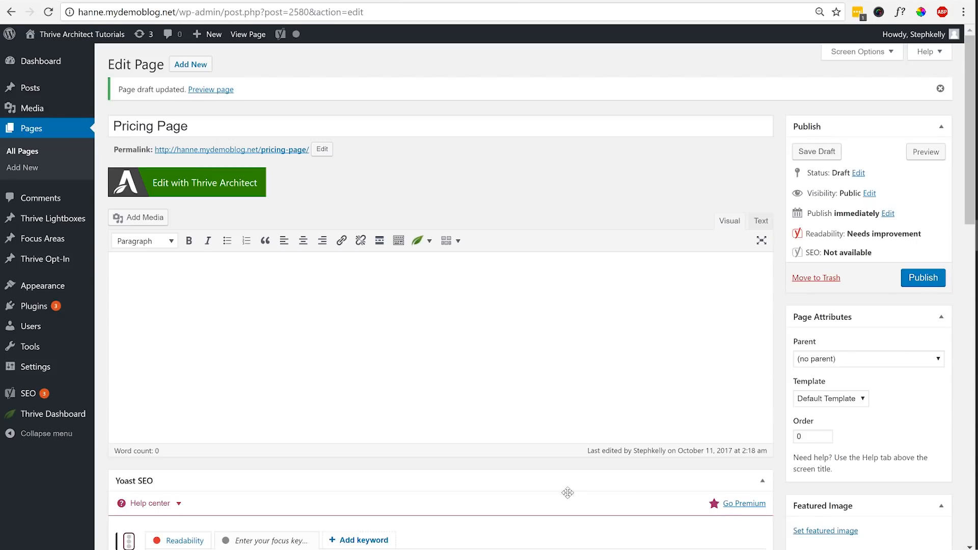
- Open the Pricing Page draft in the Thrive Architect editor and apply the Blank landing page template
{"action": "left_click", "coordinate": [213, 186]}
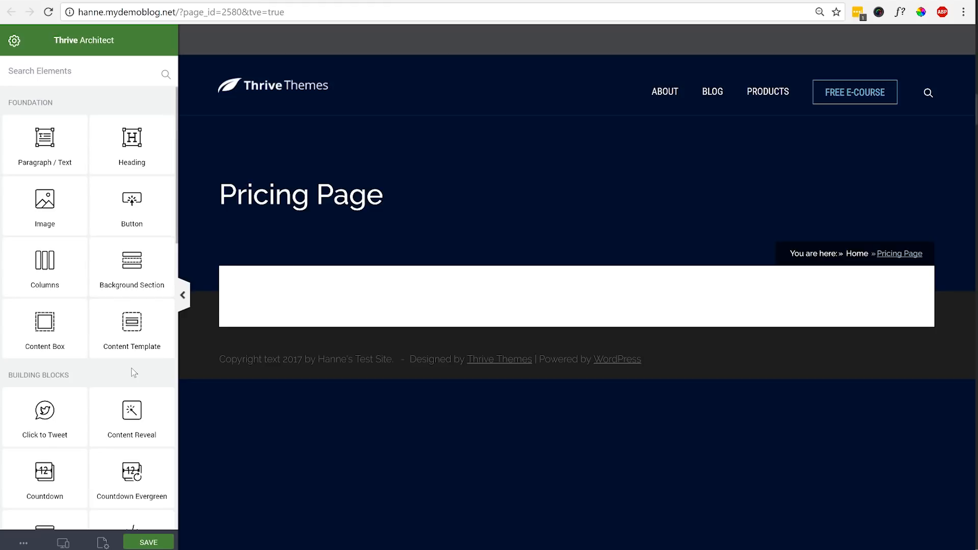
{"action": "left_click", "coordinate": [103, 544]}
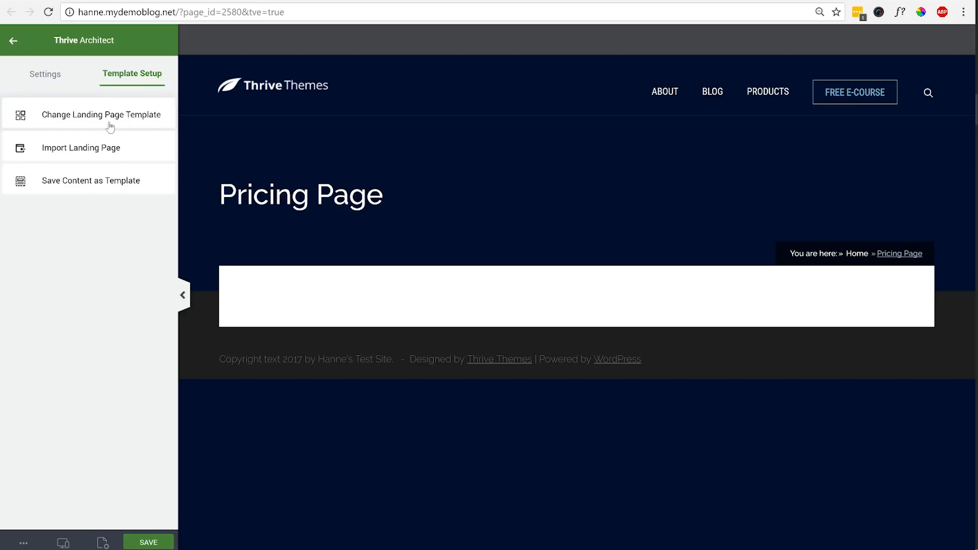
{"action": "left_click", "coordinate": [67, 113]}
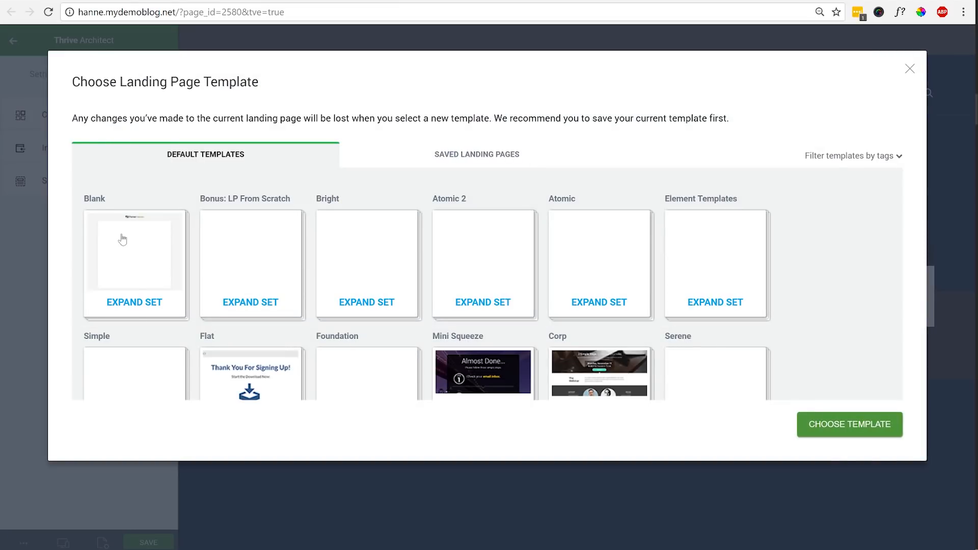
{"action": "left_click", "coordinate": [123, 239]}
{"action": "left_click", "coordinate": [137, 267]}
{"action": "left_click", "coordinate": [850, 424]}
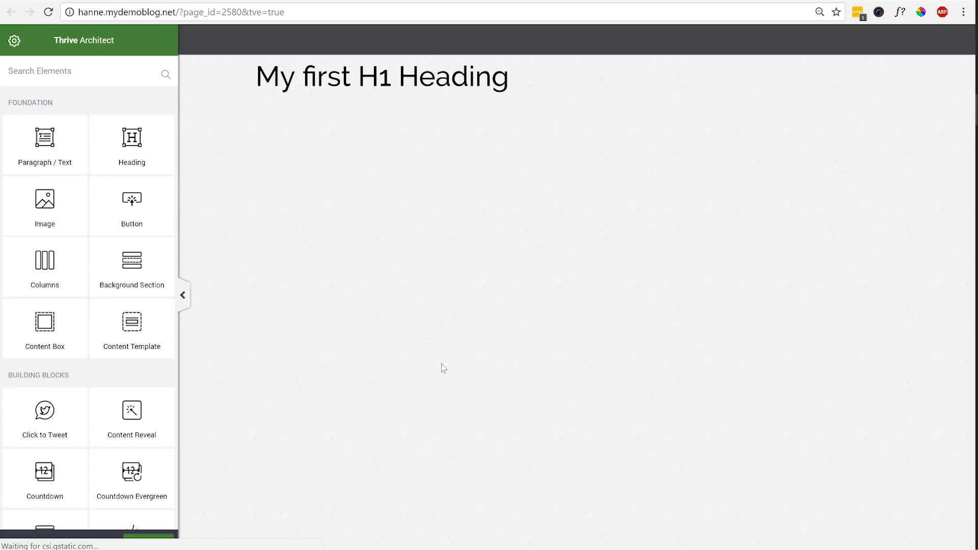
- Make the landing page content cover the entire screen width and remove the image layer from its background
{"action": "left_click", "coordinate": [24, 543]}
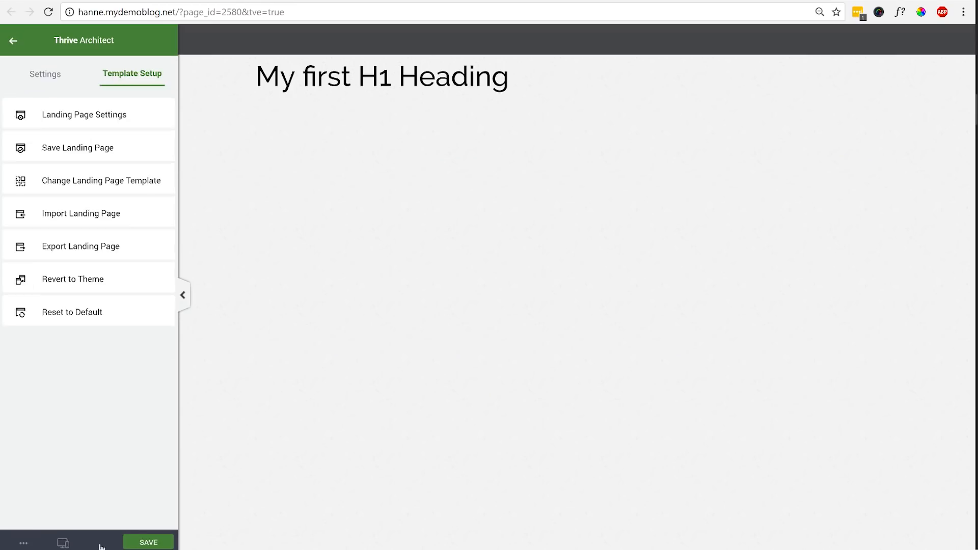
{"action": "left_click", "coordinate": [48, 116]}
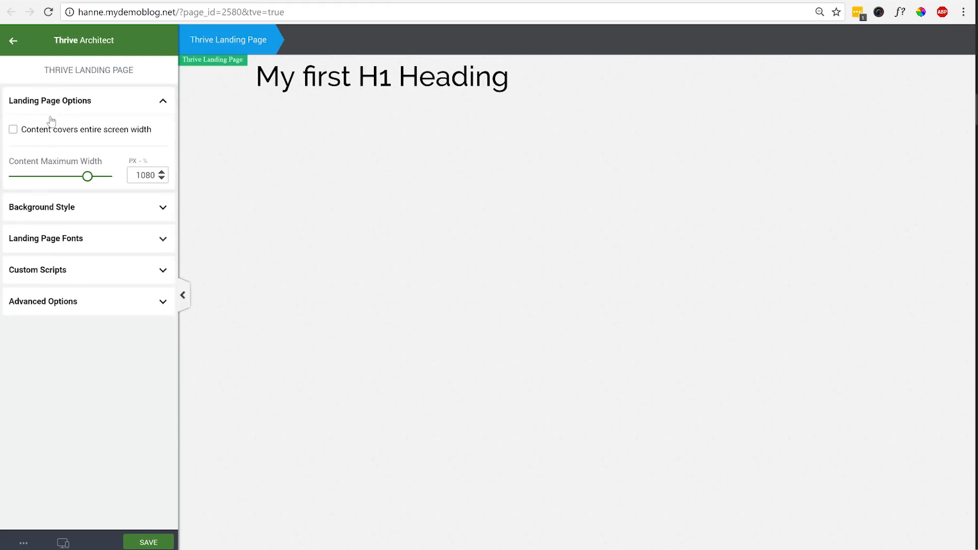
{"action": "left_click", "coordinate": [13, 133]}
{"action": "left_click", "coordinate": [50, 163]}
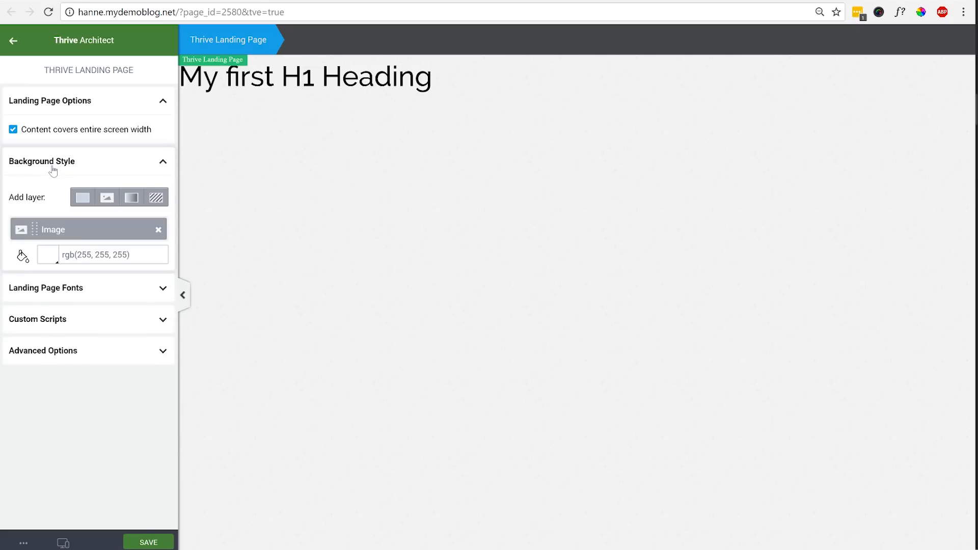
{"action": "left_click", "coordinate": [161, 233]}
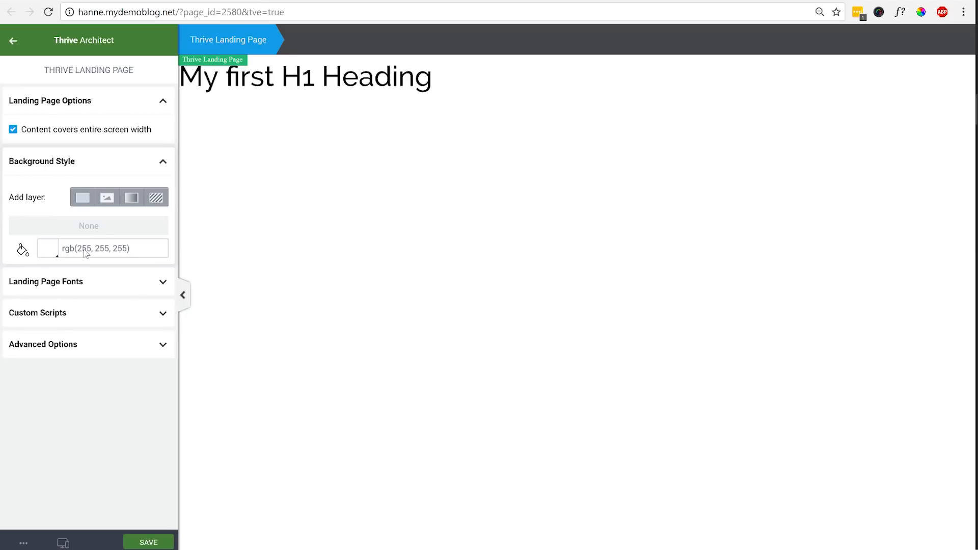
{"action": "left_click", "coordinate": [13, 41]}
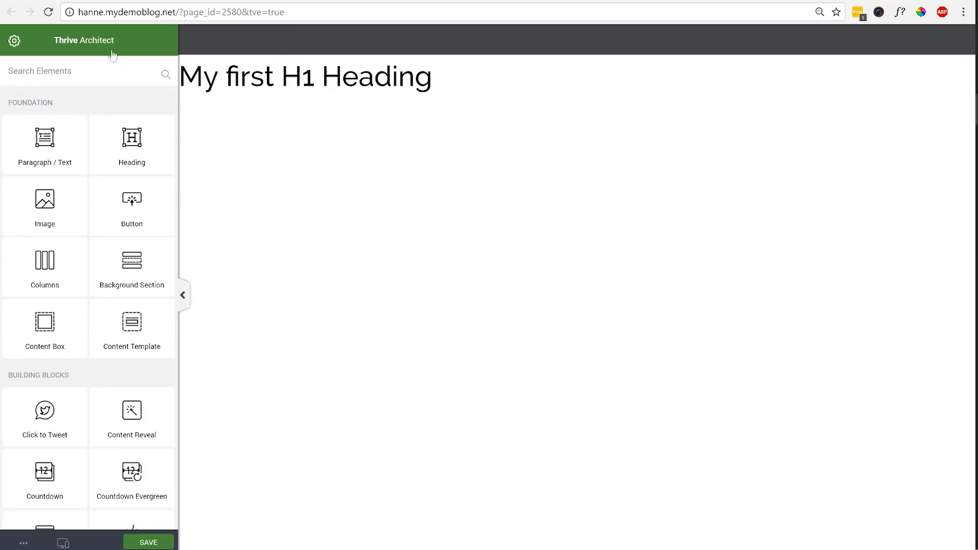
- Add a paragraph text element and sample headings below the H1 heading on the page
{"action": "left_click_drag", "start_coordinate": [47, 142], "coordinate": [371, 124]}
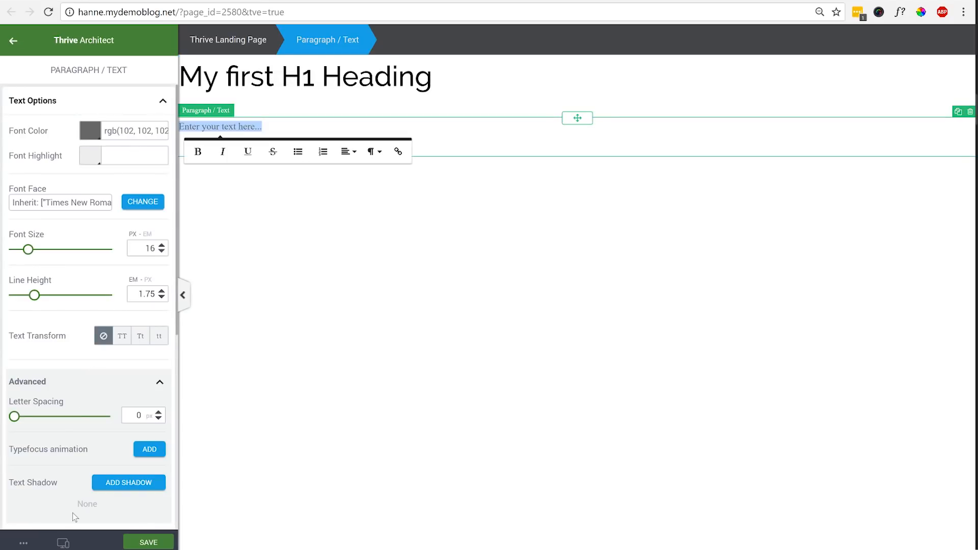
{"action": "left_click", "coordinate": [12, 41]}
{"action": "left_click_drag", "start_coordinate": [128, 154], "coordinate": [336, 119]}
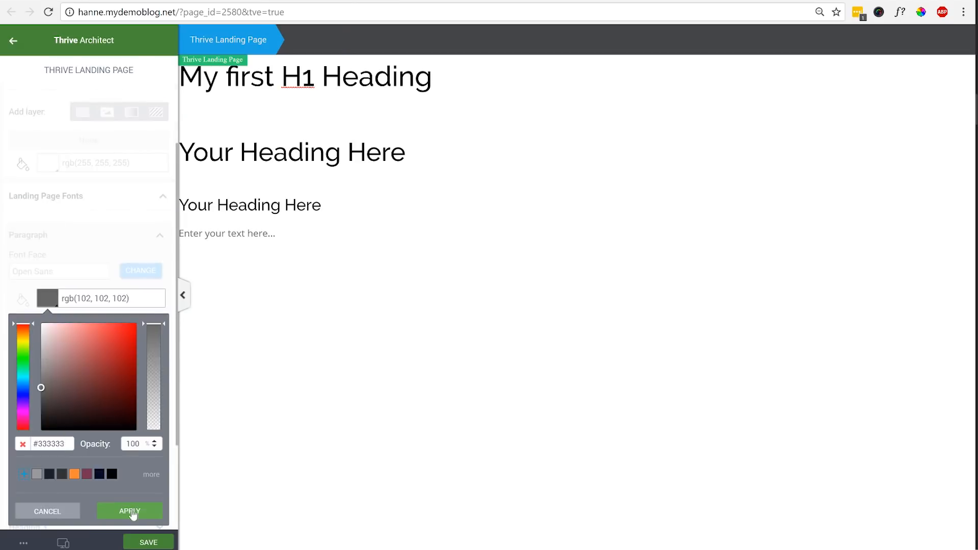
- Set the landing page's paragraph colour to #333333 and Heading 1 to Raleway with regular 300 and bold 500, and save the changes
{"action": "left_click", "coordinate": [131, 510]}
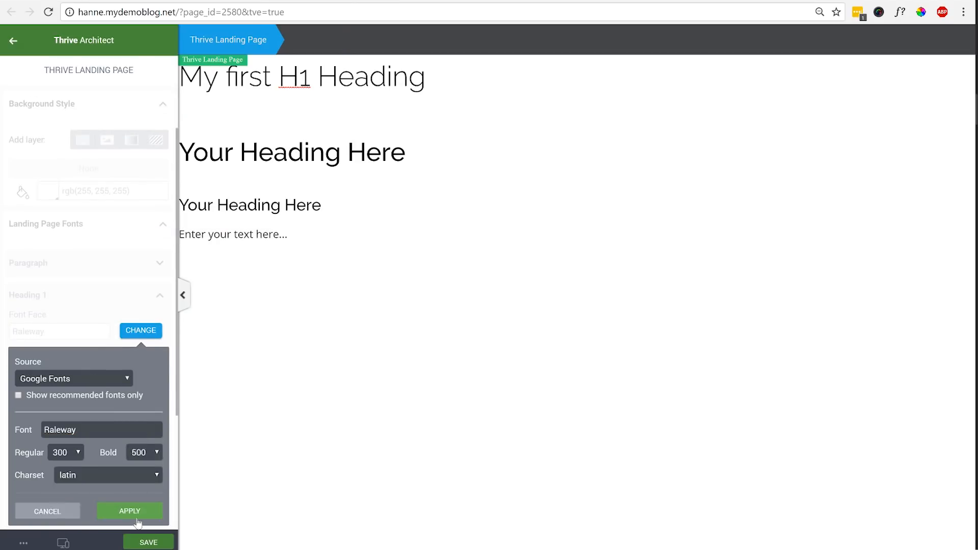
{"action": "left_click", "coordinate": [131, 510]}
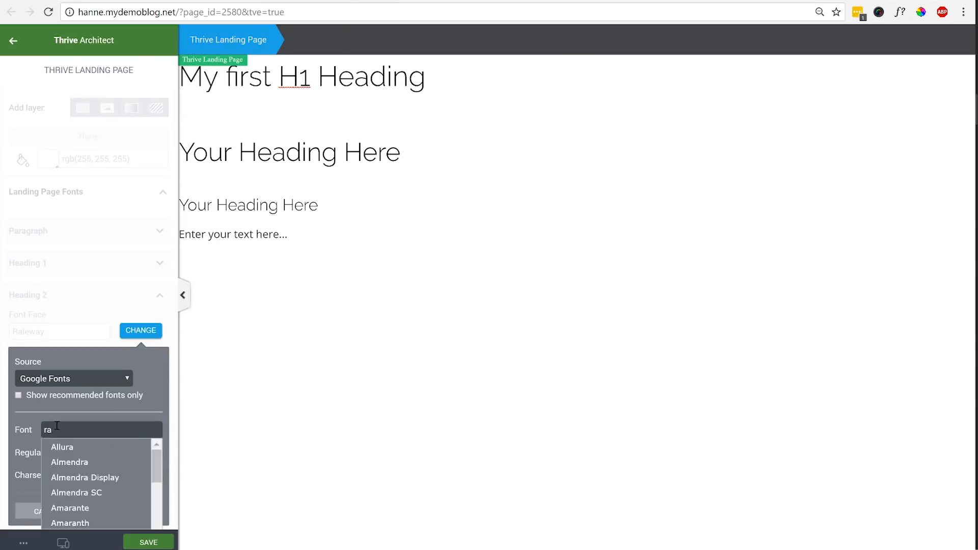
{"action": "left_click", "coordinate": [148, 543]}
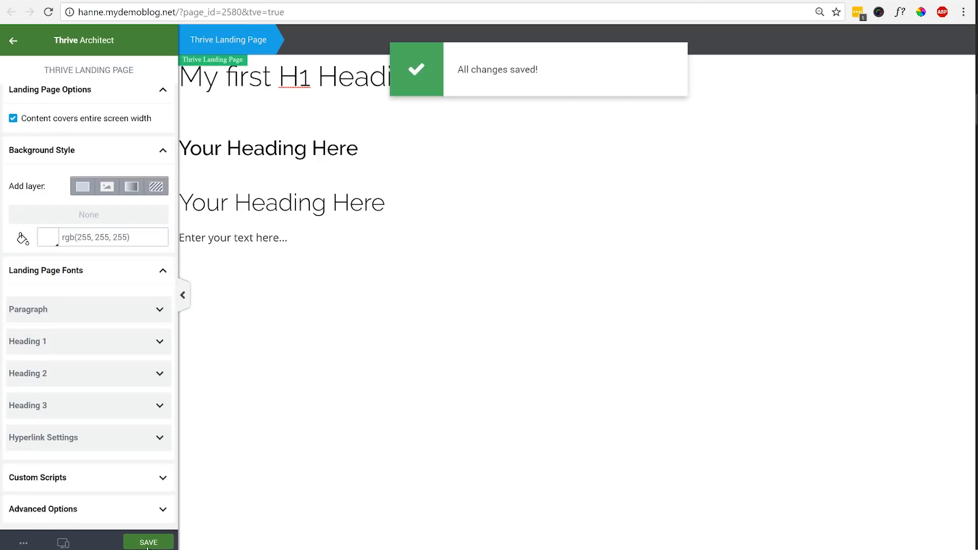
{"action": "left_click", "coordinate": [21, 543]}
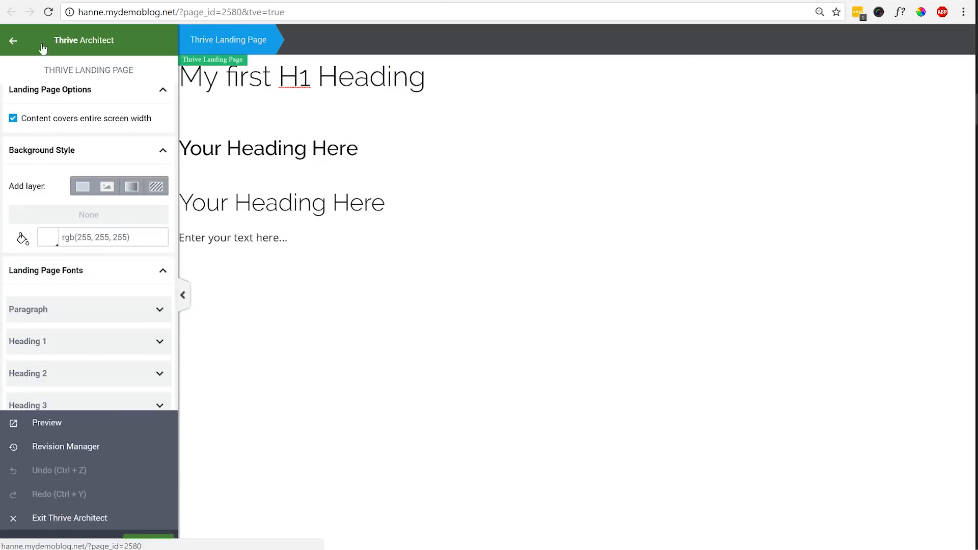
{"action": "left_click", "coordinate": [13, 40]}
{"action": "left_click", "coordinate": [13, 42]}
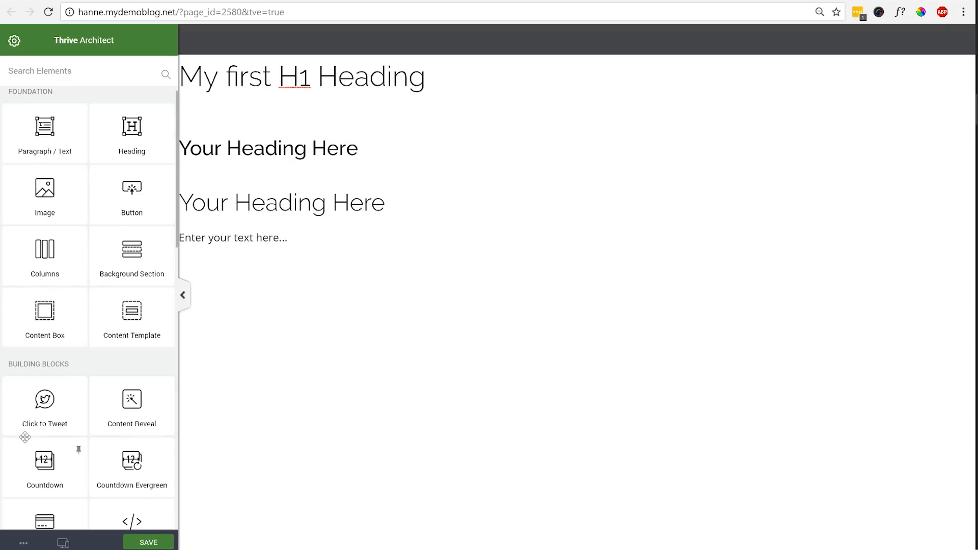
- Add a background section below the paragraph text and set its content maximum width to 1080 px
{"action": "scroll", "coordinate": [25, 437], "scroll_direction": "down", "scroll_amount": 3}
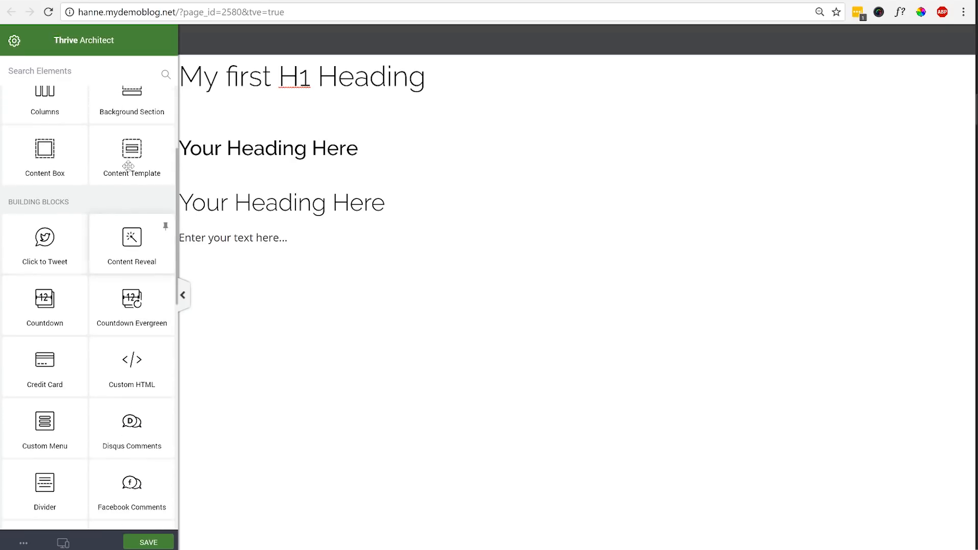
{"action": "scroll", "coordinate": [128, 166], "scroll_direction": "up", "scroll_amount": 3}
{"action": "left_click_drag", "start_coordinate": [138, 259], "coordinate": [346, 258]}
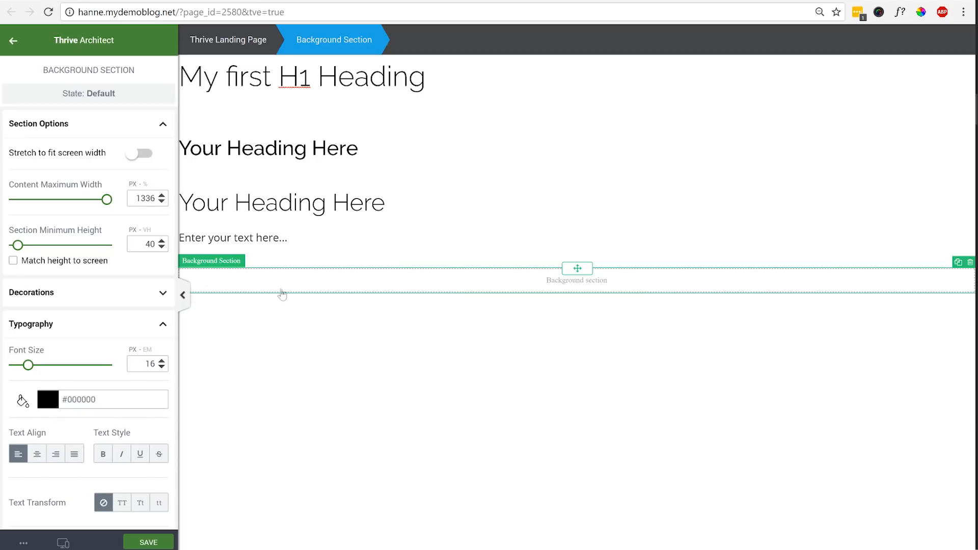
{"action": "double_click", "coordinate": [143, 199]}
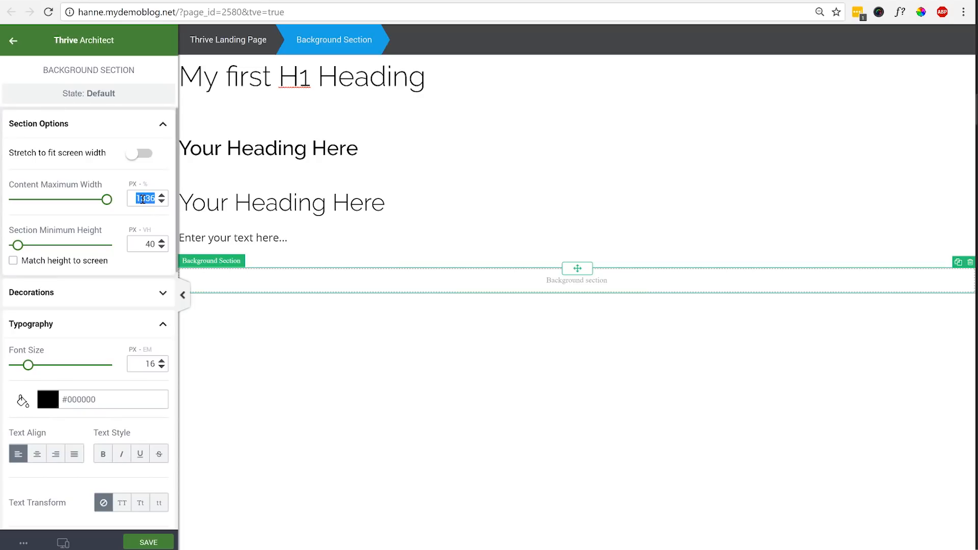
{"action": "type", "text": "1080"}
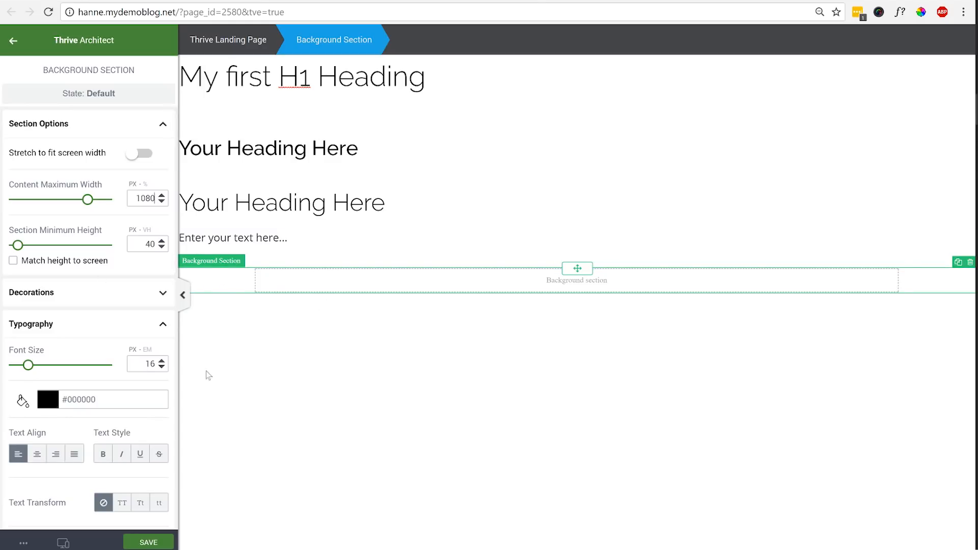
- Set the background section's paragraph, H1, H2 and H3 spacing to 0
{"action": "left_click", "coordinate": [162, 126]}
{"action": "scroll", "coordinate": [137, 300], "scroll_direction": "down", "scroll_amount": 6}
{"action": "double_click", "coordinate": [137, 299]}
{"action": "type", "text": "0"}
{"action": "key", "text": "Tab"}
{"action": "key", "text": "Tab"}
{"action": "type", "text": "0"}
{"action": "key", "text": "Tab"}
{"action": "key", "text": "Tab"}
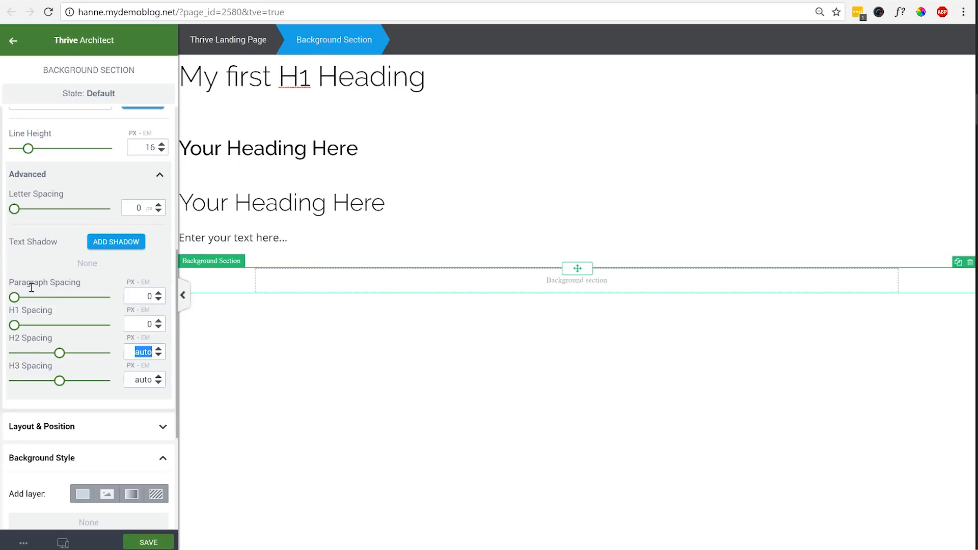
{"action": "type", "text": "0"}
{"action": "key", "text": "Tab"}
{"action": "type", "text": "0"}
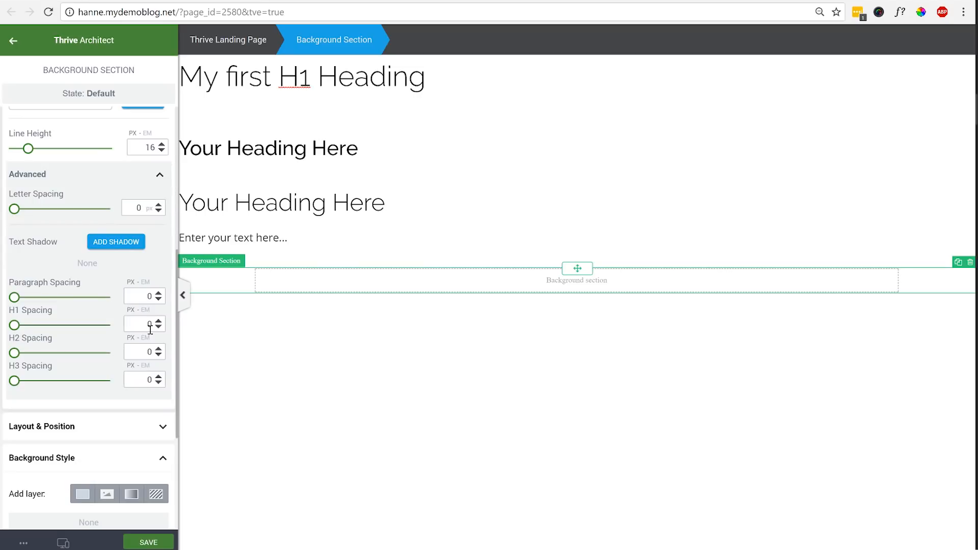
- Set the background section's padding to 20
{"action": "scroll", "coordinate": [167, 289], "scroll_direction": "up", "scroll_amount": 5}
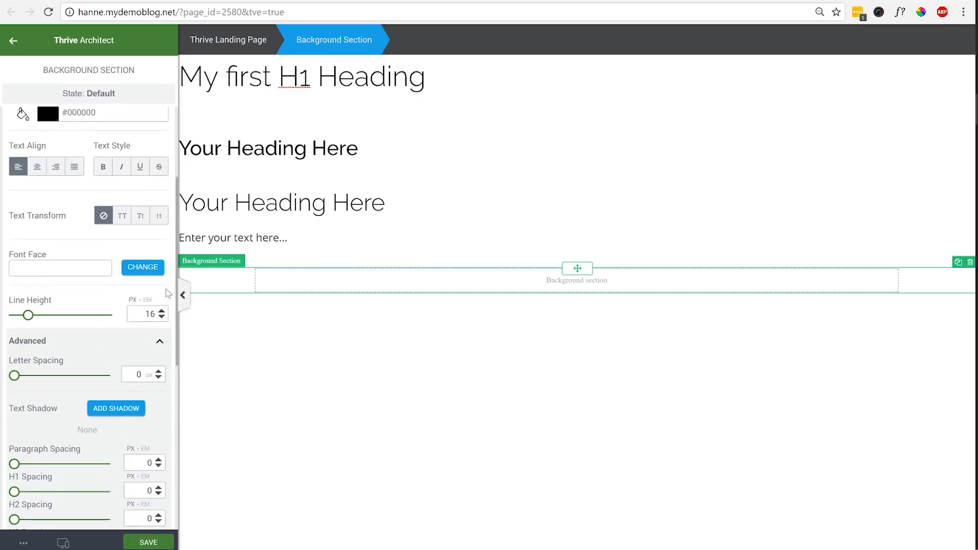
{"action": "left_click", "coordinate": [169, 155]}
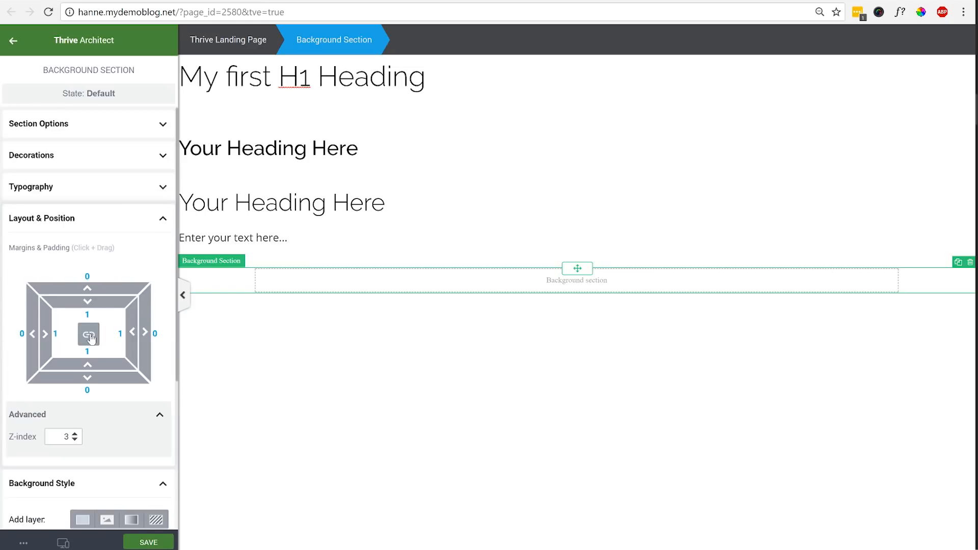
{"action": "left_click", "coordinate": [58, 334]}
{"action": "type", "text": "20"}
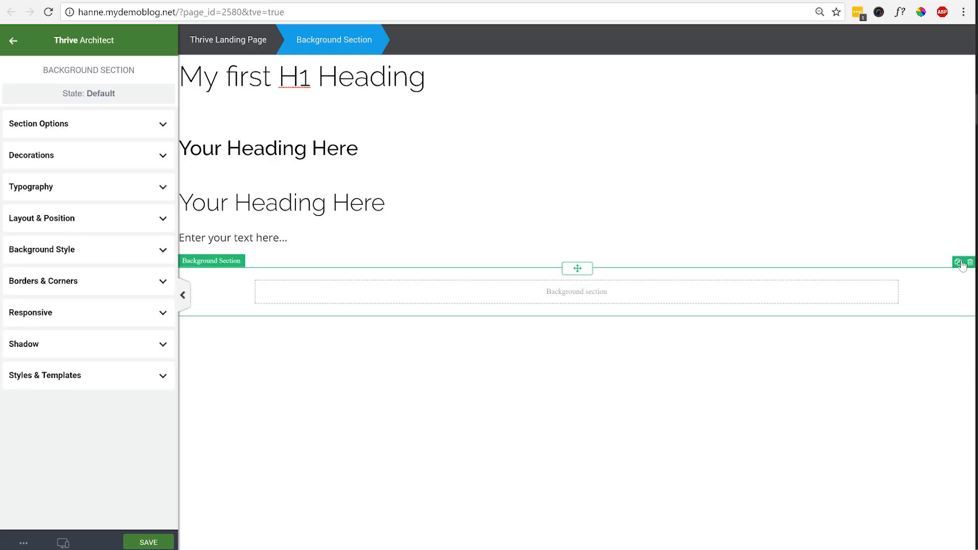
- Duplicate the background section to the top of the page and insert logo_click_journalist.png into the copy
{"action": "left_click", "coordinate": [959, 263]}
{"action": "left_click", "coordinate": [584, 271]}
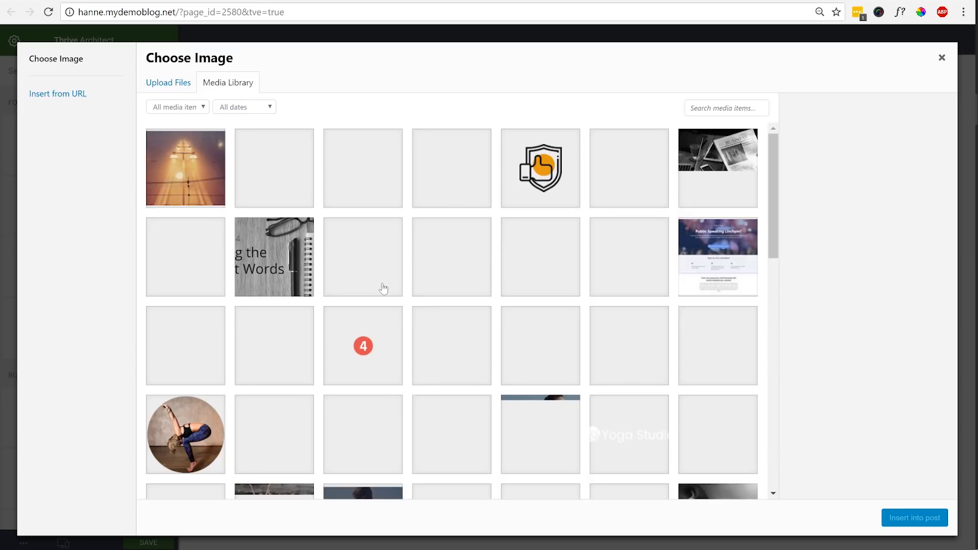
{"action": "left_click", "coordinate": [384, 289]}
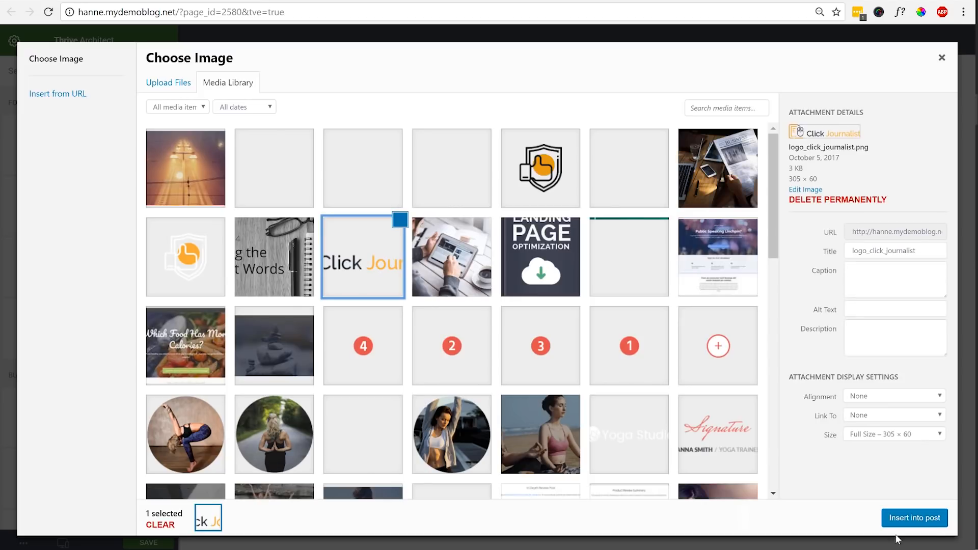
{"action": "left_click", "coordinate": [938, 528]}
- Centre the Click Journalist logo in its section and reduce its image size
{"action": "left_click", "coordinate": [164, 353]}
{"action": "scroll", "coordinate": [156, 468], "scroll_direction": "down", "scroll_amount": 5}
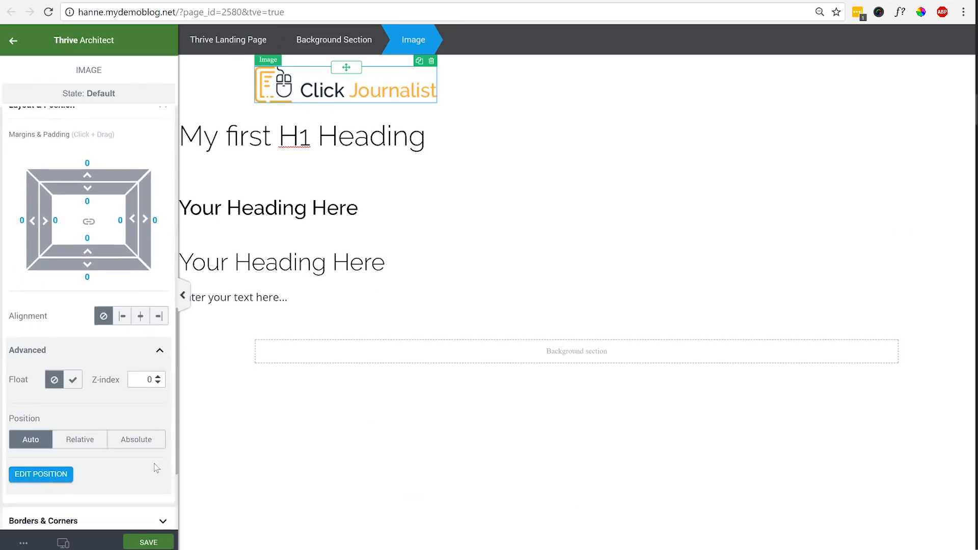
{"action": "left_click", "coordinate": [141, 317]}
{"action": "scroll", "coordinate": [147, 320], "scroll_direction": "up", "scroll_amount": 5}
{"action": "scroll", "coordinate": [146, 320], "scroll_direction": "up", "scroll_amount": 4}
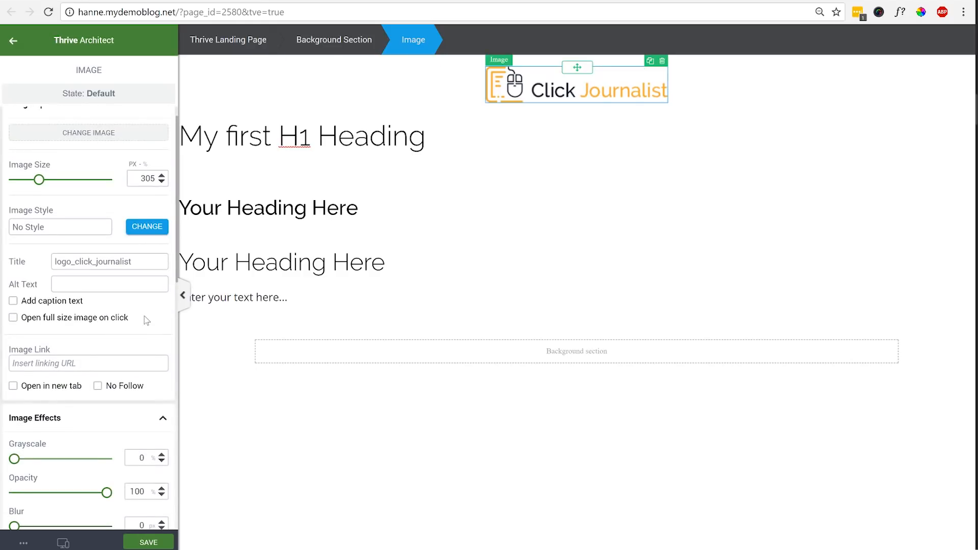
- Duplicate the empty background section at the page's end and move the copy directly below the logo section
{"action": "left_click", "coordinate": [958, 313]}
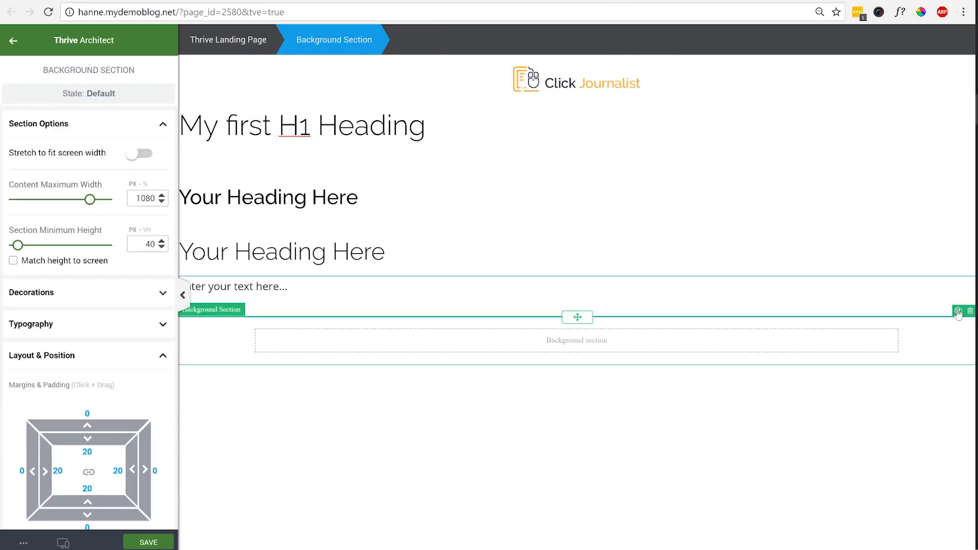
{"action": "left_click", "coordinate": [958, 313]}
{"action": "left_click_drag", "start_coordinate": [577, 317], "coordinate": [578, 104]}
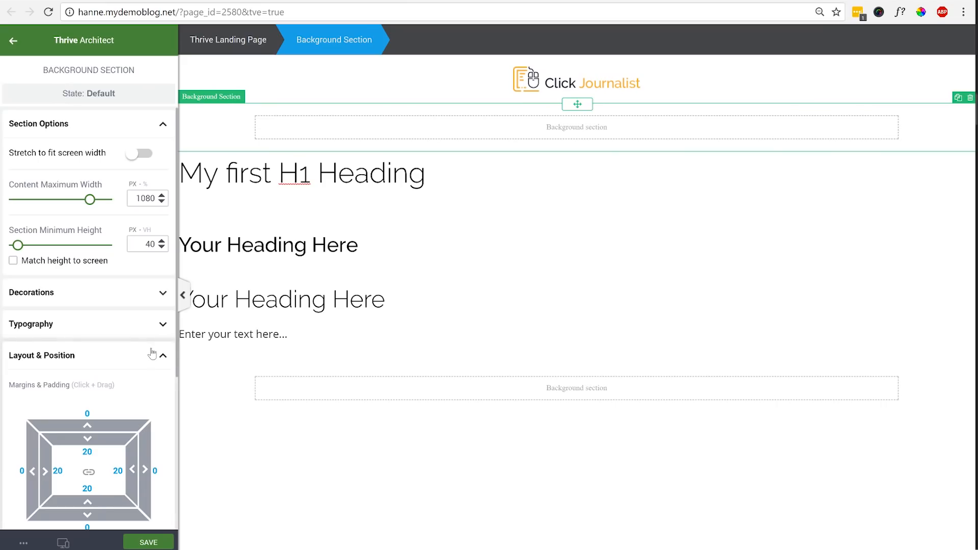
- Add the u2_state0 photo as a background image layer with Stretch display to the section below the logo
{"action": "scroll", "coordinate": [151, 353], "scroll_direction": "down", "scroll_amount": 5}
{"action": "left_click", "coordinate": [118, 387]}
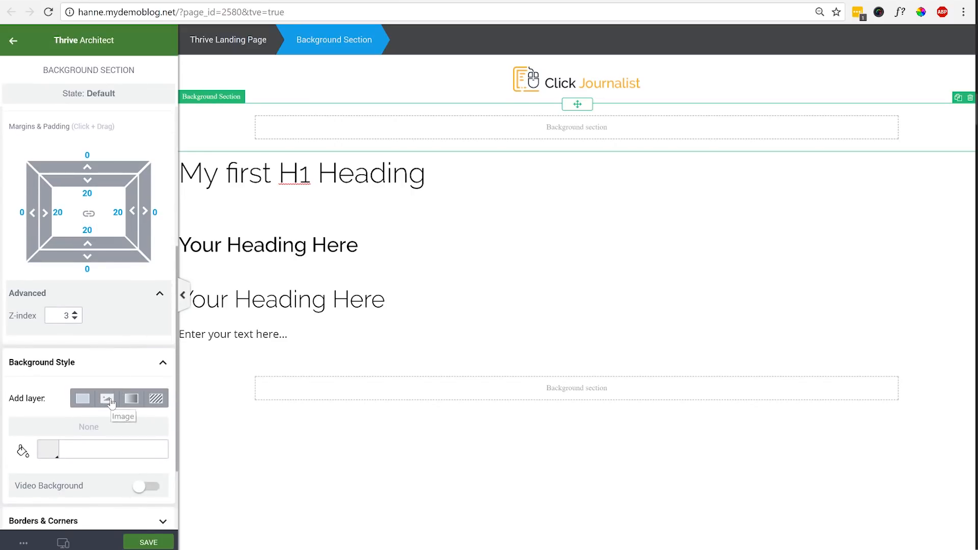
{"action": "left_click", "coordinate": [107, 398]}
{"action": "left_click", "coordinate": [76, 408]}
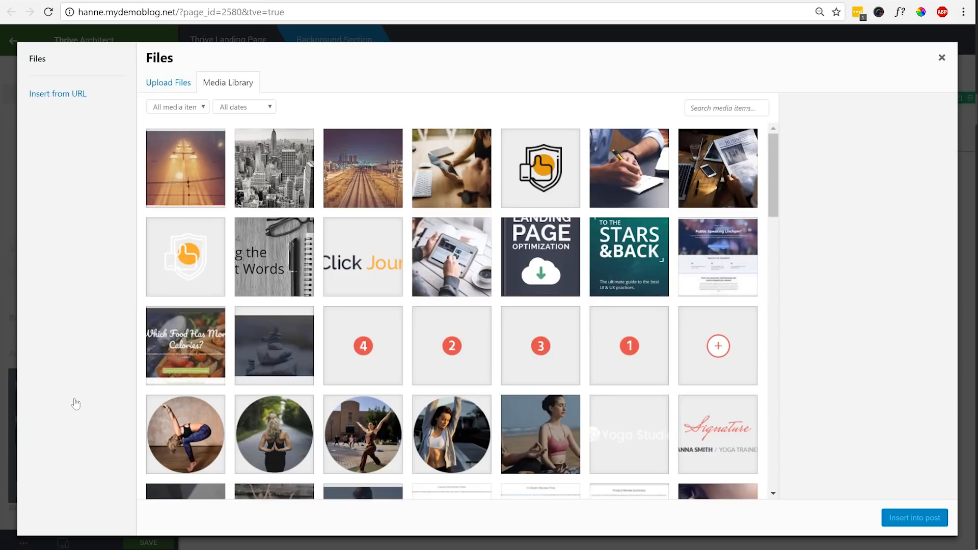
{"action": "left_click", "coordinate": [450, 169]}
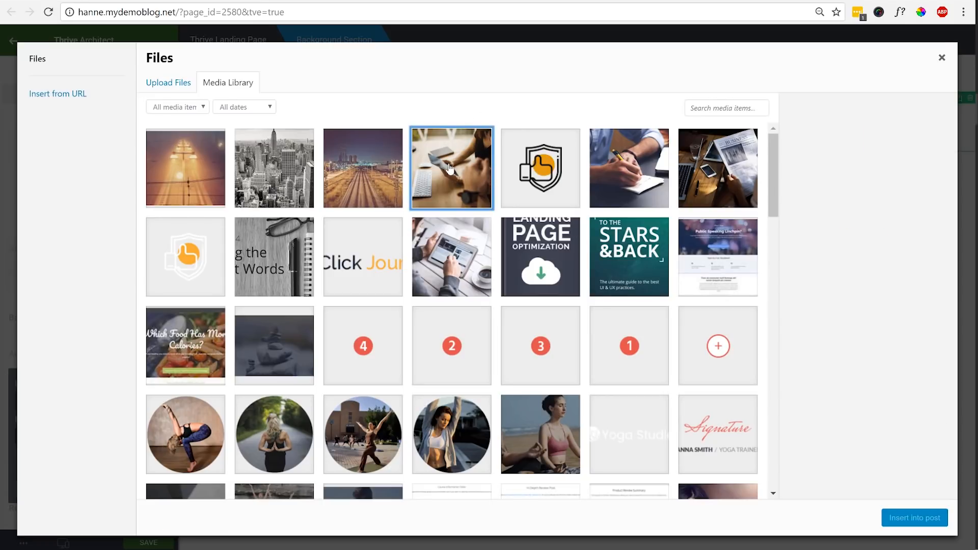
{"action": "left_click", "coordinate": [915, 518]}
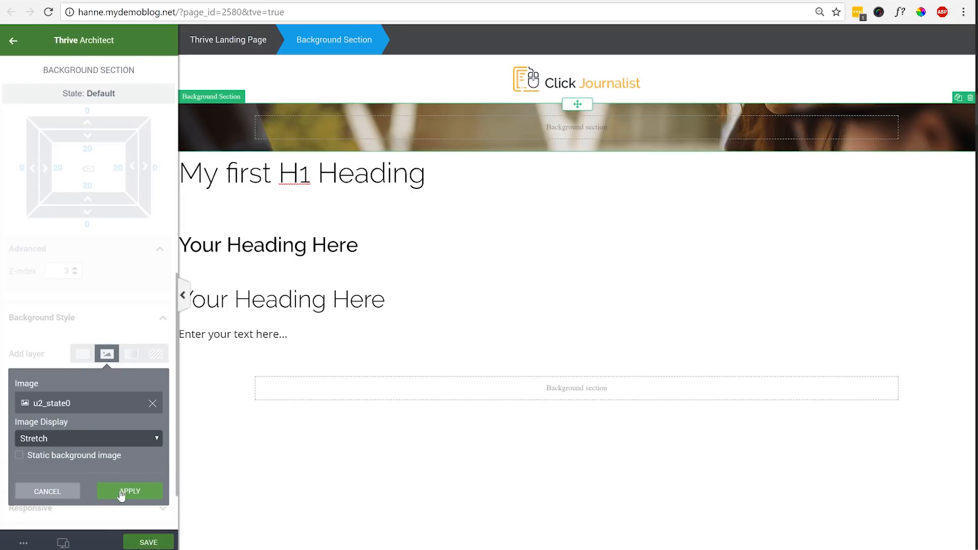
{"action": "left_click", "coordinate": [121, 494]}
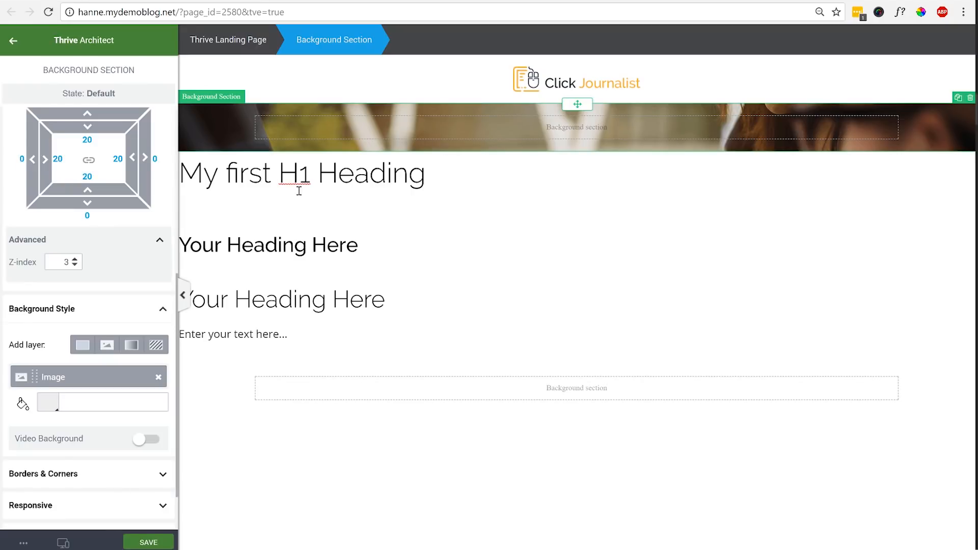
- Move the "My first H1 Heading" heading into the photo section and set the section's minimum height to 555 px
{"action": "left_click", "coordinate": [318, 173]}
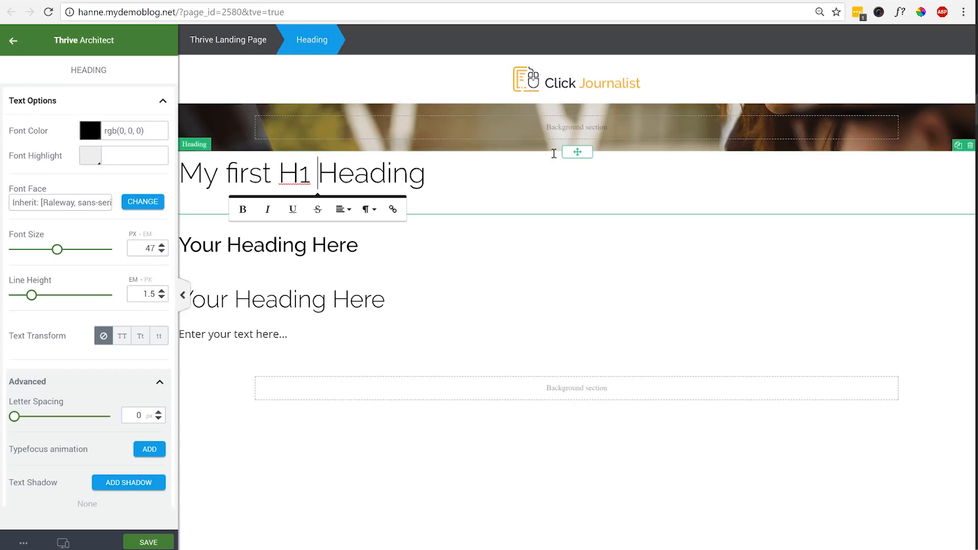
{"action": "left_click_drag", "start_coordinate": [584, 147], "coordinate": [578, 133]}
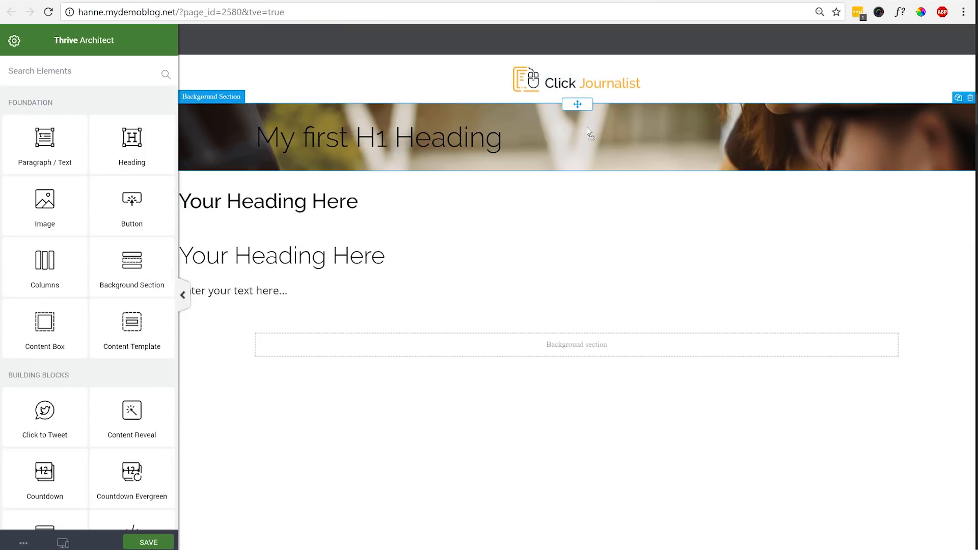
{"action": "left_click", "coordinate": [399, 172]}
{"action": "left_click_drag", "start_coordinate": [17, 247], "coordinate": [65, 246]}
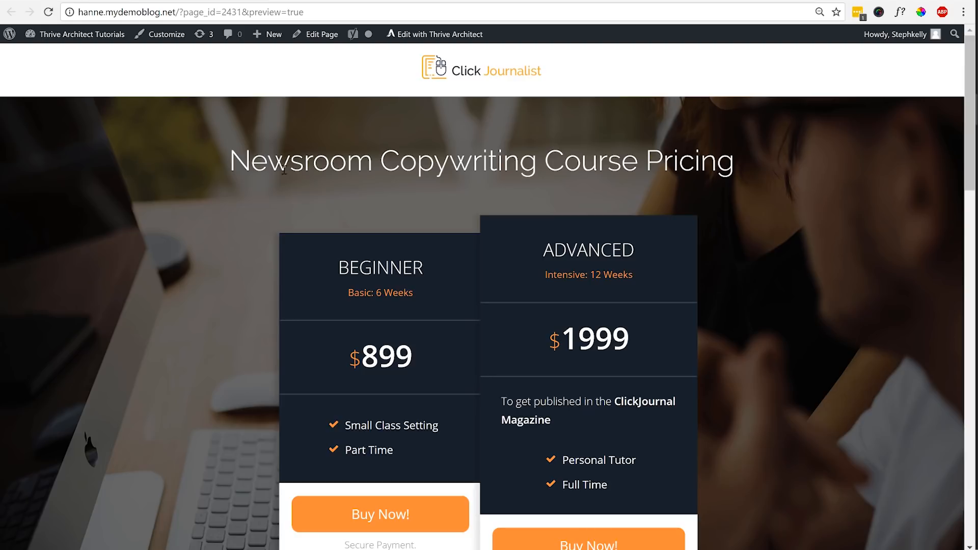
- Copy the heading text from the finished example page and add a #000000 layer at 48% opacity over the photo section's image
{"action": "left_click_drag", "start_coordinate": [634, 169], "coordinate": [350, 161]}
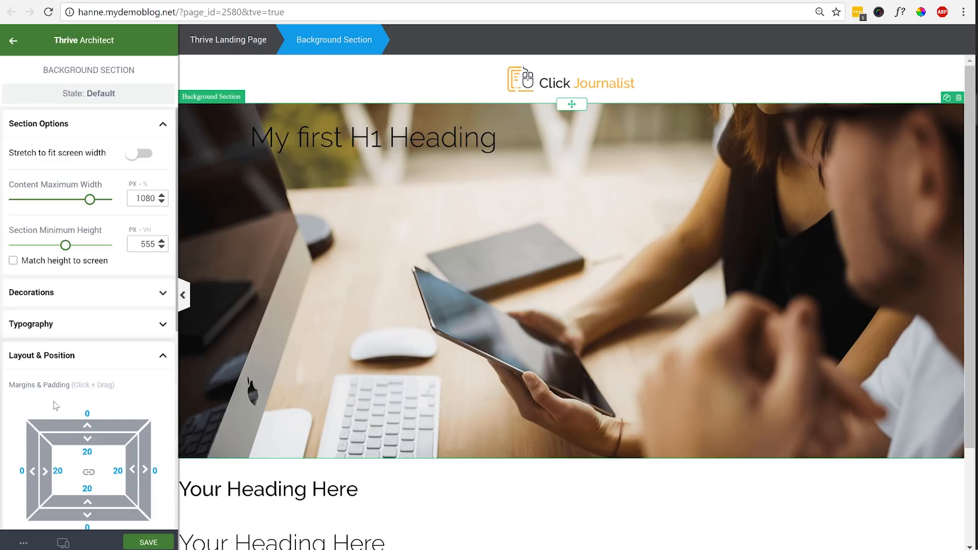
{"action": "scroll", "coordinate": [56, 406], "scroll_direction": "down", "scroll_amount": 3}
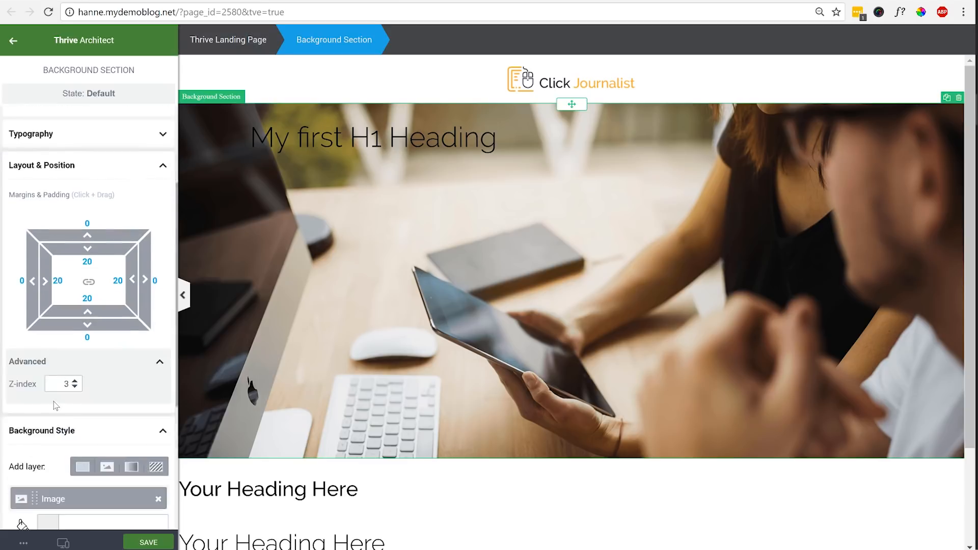
{"action": "scroll", "coordinate": [56, 406], "scroll_direction": "down", "scroll_amount": 4}
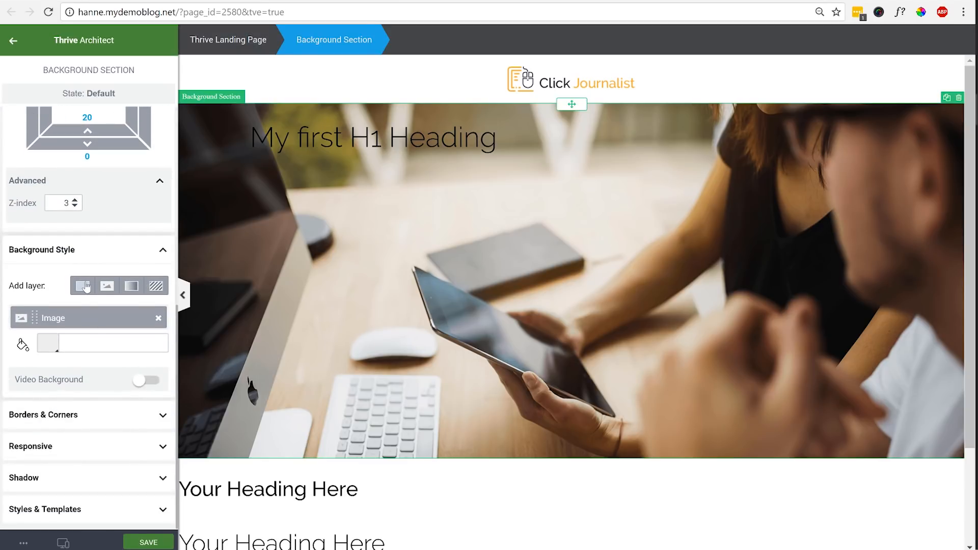
{"action": "left_click", "coordinate": [83, 287]}
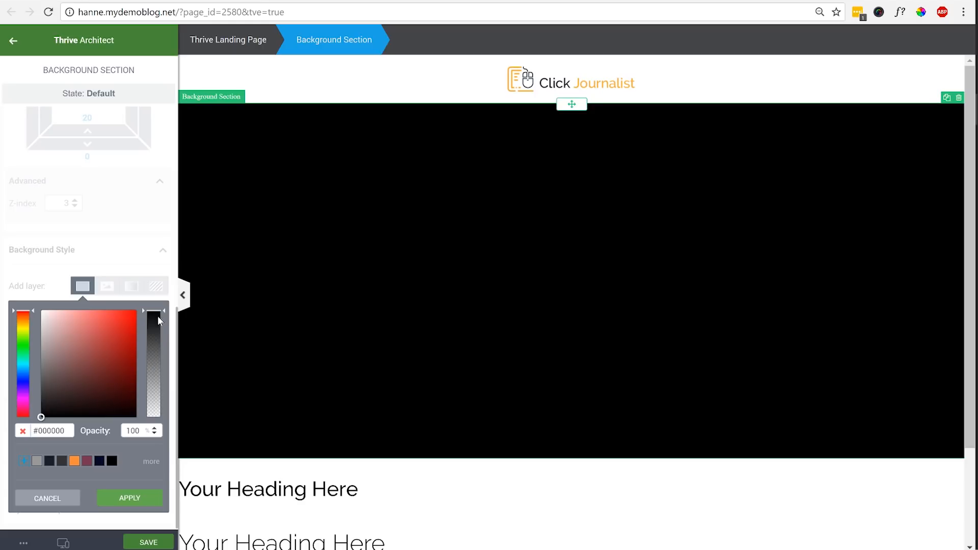
{"action": "left_click_drag", "start_coordinate": [159, 316], "coordinate": [159, 372]}
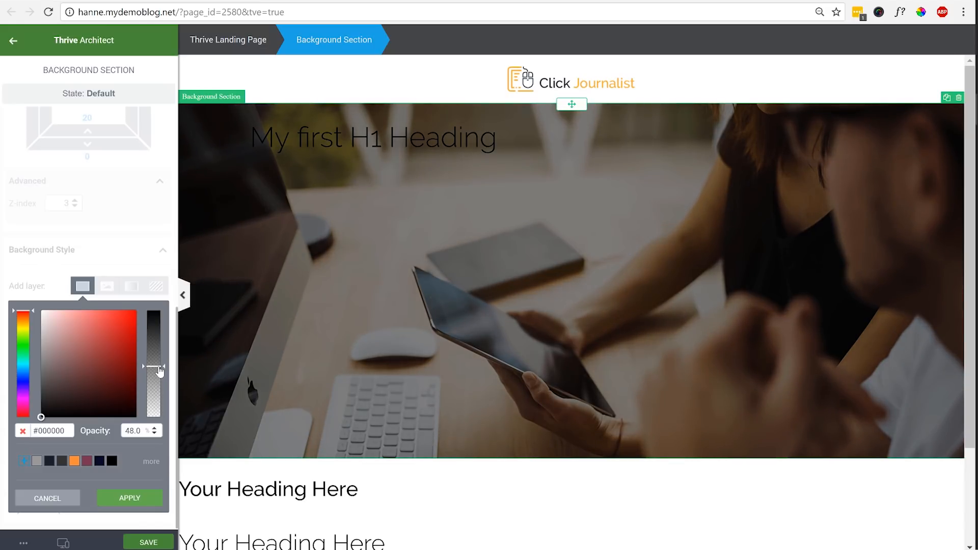
{"action": "left_click", "coordinate": [156, 502]}
- Replace the photo section's heading with "Newsroom Copywriting Course Pricing", colour it white and centre it
{"action": "left_click", "coordinate": [449, 140]}
{"action": "left_click", "coordinate": [90, 131]}
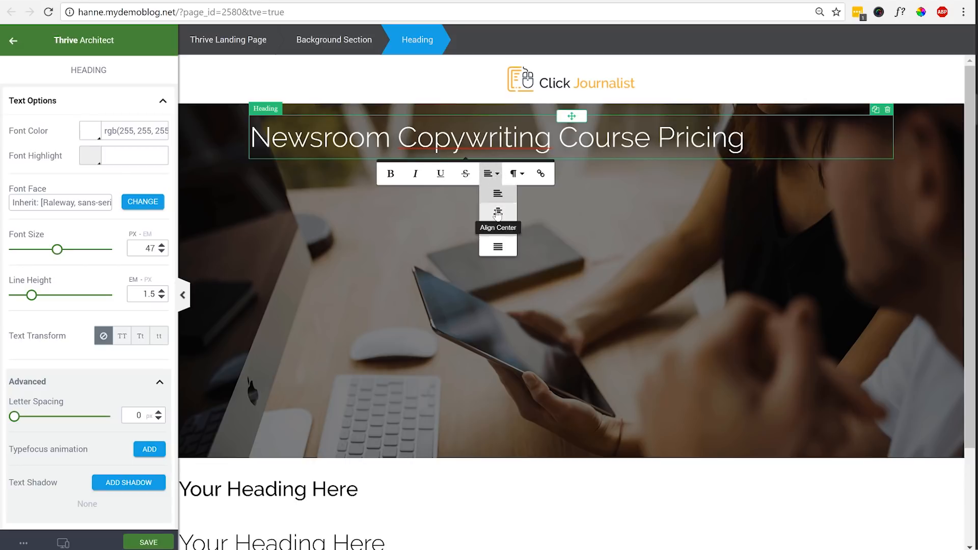
{"action": "left_click", "coordinate": [497, 212]}
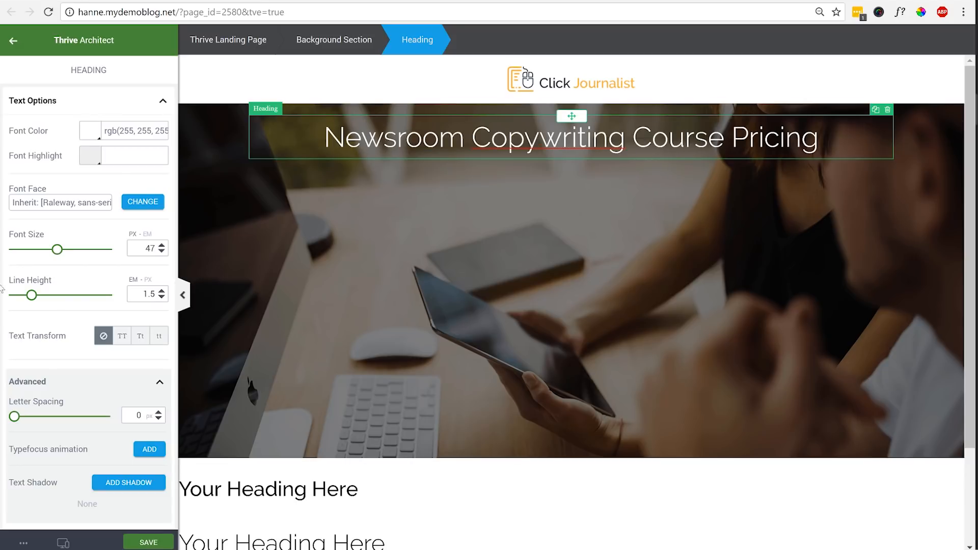
- Add spacing above the course pricing heading and examine the pricing tables on the finished example page
{"action": "scroll", "coordinate": [48, 375], "scroll_direction": "down", "scroll_amount": 5}
{"action": "left_click_drag", "start_coordinate": [89, 357], "coordinate": [99, 310]}
{"action": "left_click", "coordinate": [148, 287]}
{"action": "scroll", "coordinate": [147, 244], "scroll_direction": "up", "scroll_amount": 4}
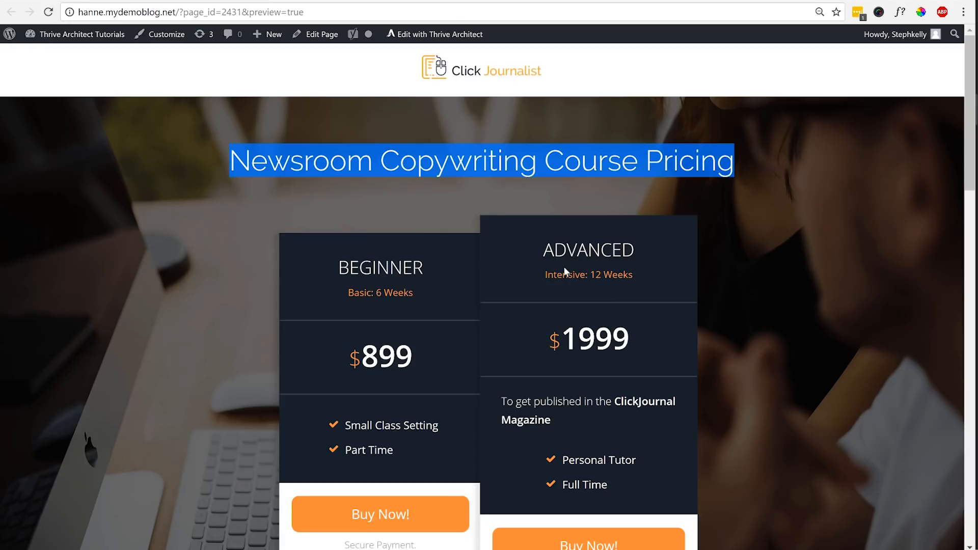
{"action": "scroll", "coordinate": [563, 267], "scroll_direction": "down", "scroll_amount": 3}
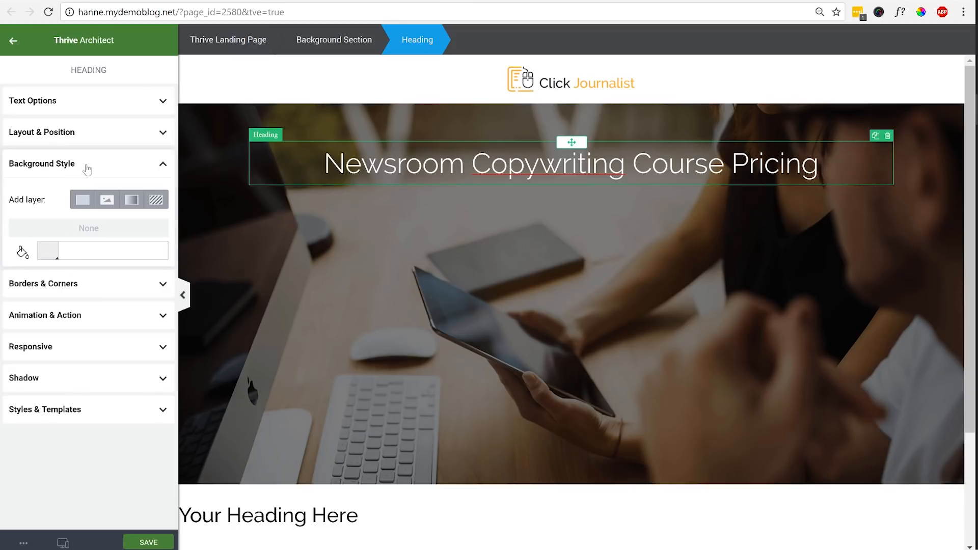
- Insert a two-column layout below the course pricing heading in the photo section
{"action": "left_click", "coordinate": [84, 166]}
{"action": "left_click", "coordinate": [14, 41]}
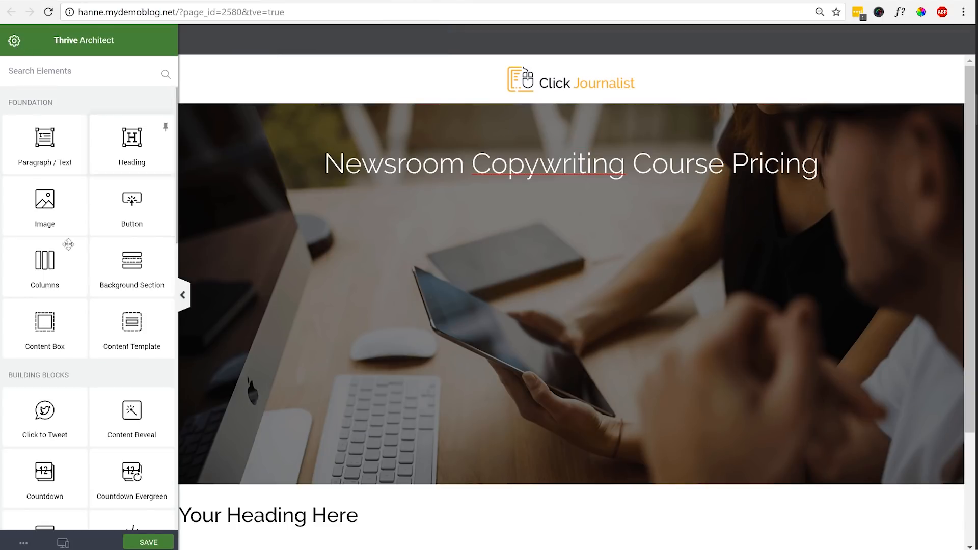
{"action": "left_click_drag", "start_coordinate": [45, 275], "coordinate": [585, 186]}
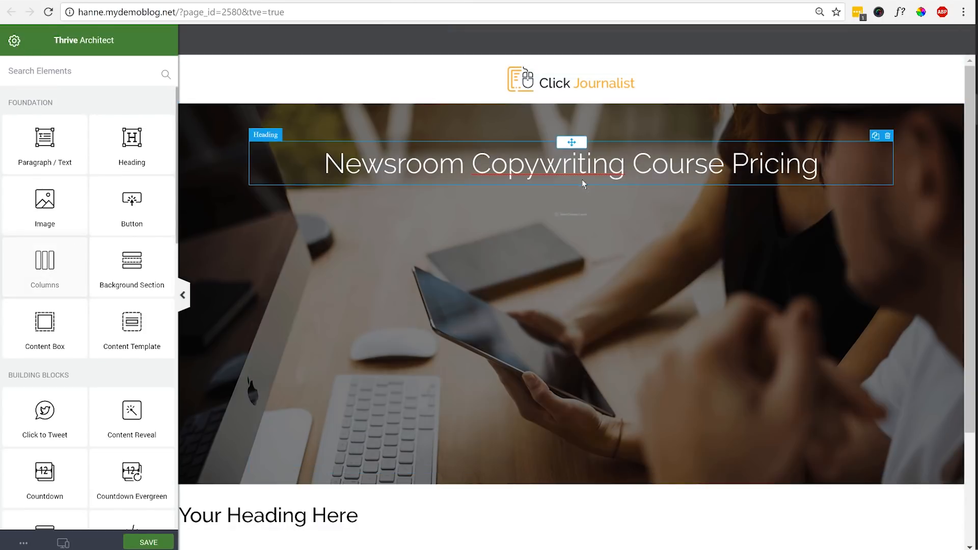
{"action": "left_click", "coordinate": [526, 262]}
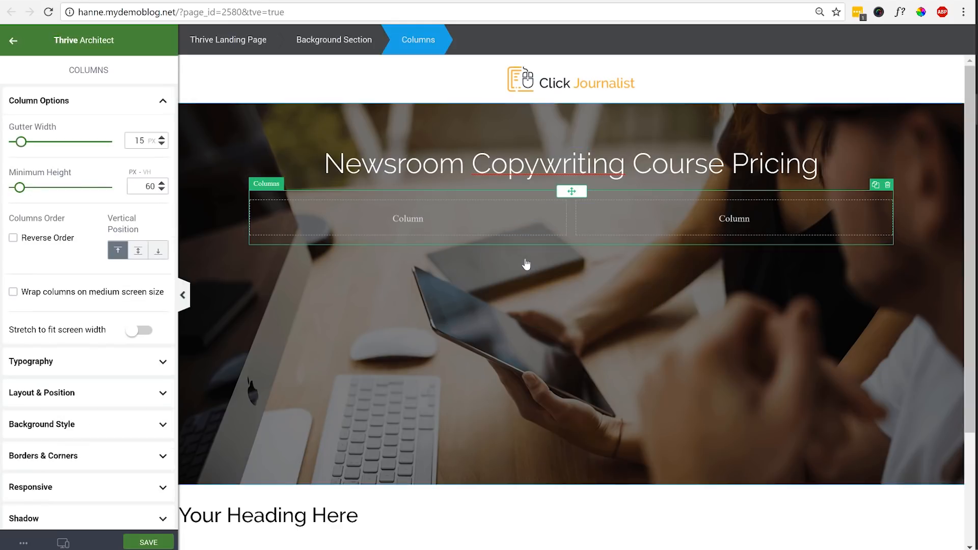
- Add a content box to the left column and set its background colour to #172029
{"action": "left_click", "coordinate": [13, 40]}
{"action": "left_click_drag", "start_coordinate": [40, 323], "coordinate": [451, 231]}
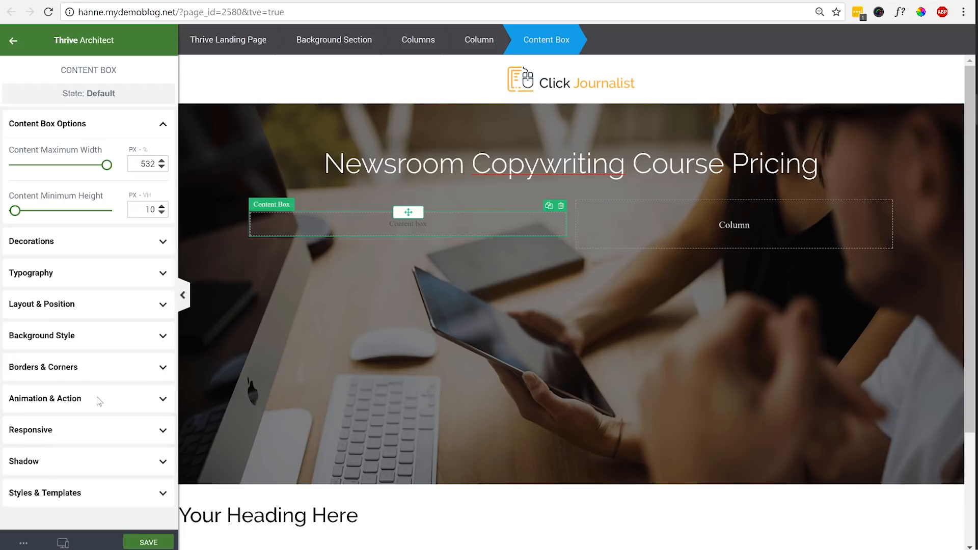
{"action": "left_click", "coordinate": [69, 335]}
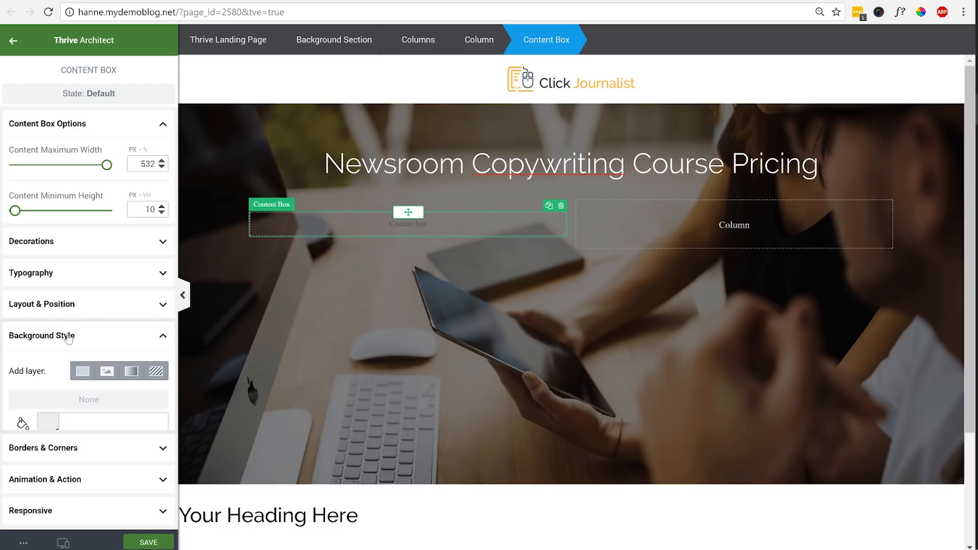
{"action": "left_click", "coordinate": [48, 422]}
{"action": "left_click", "coordinate": [49, 478]}
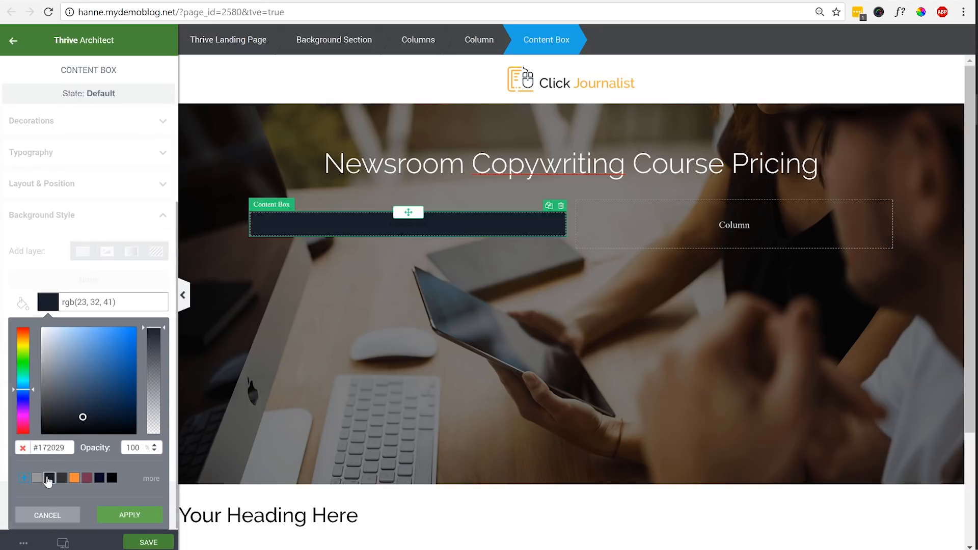
{"action": "left_click", "coordinate": [129, 514]}
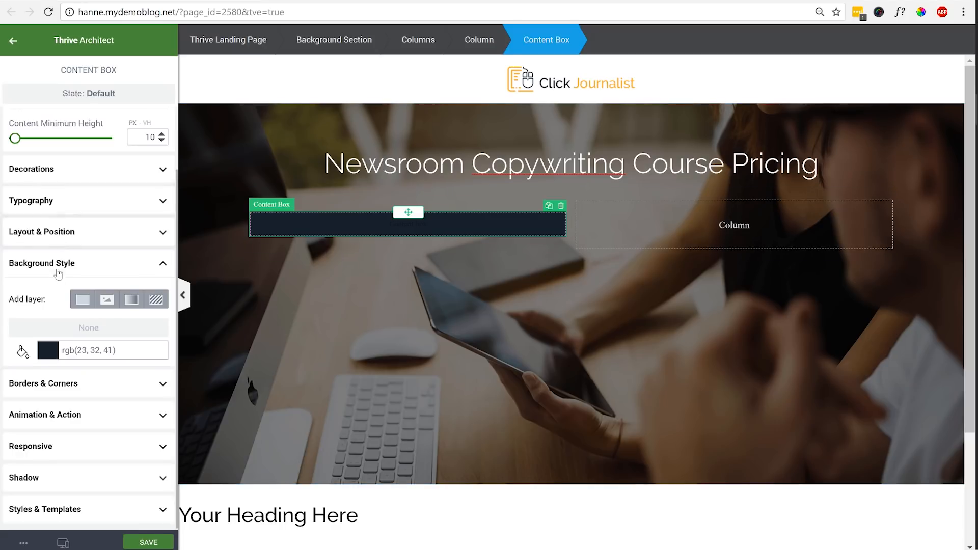
- Set the content box's maximum width to 340 px
{"action": "scroll", "coordinate": [59, 313], "scroll_direction": "up", "scroll_amount": 2}
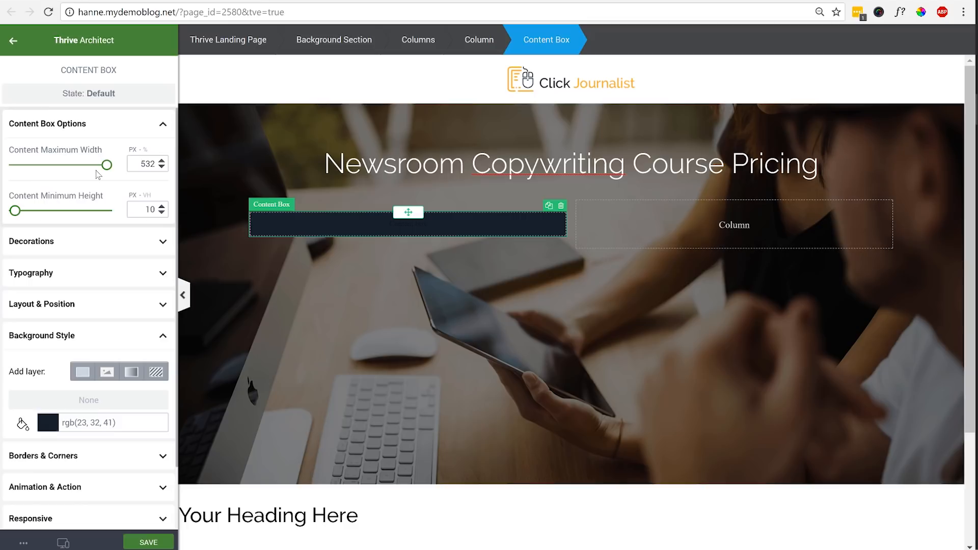
{"action": "double_click", "coordinate": [150, 166]}
{"action": "type", "text": "340"}
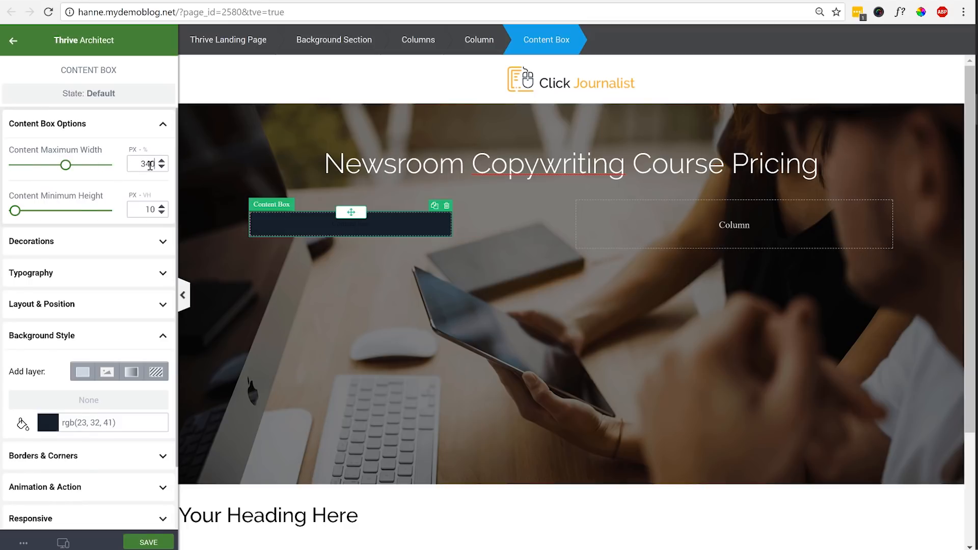
{"action": "left_click", "coordinate": [390, 230]}
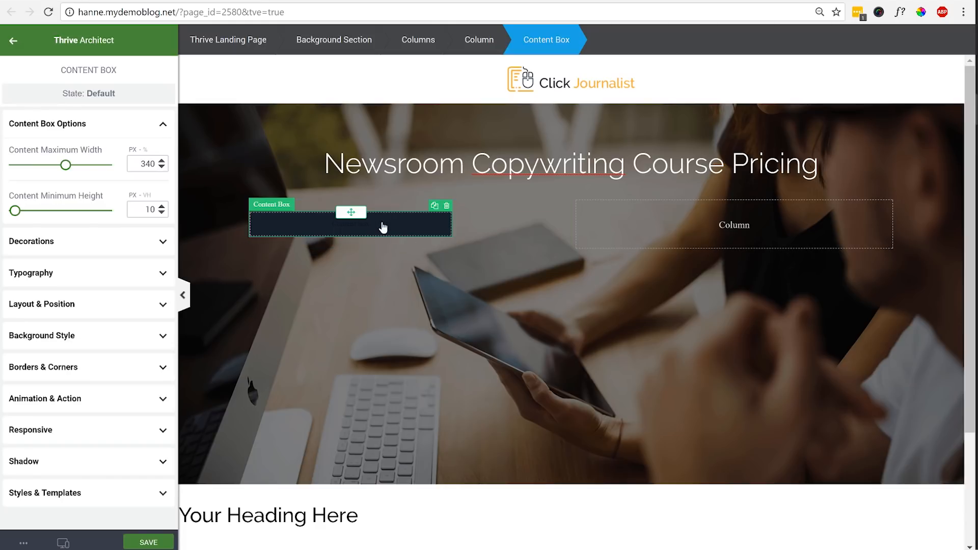